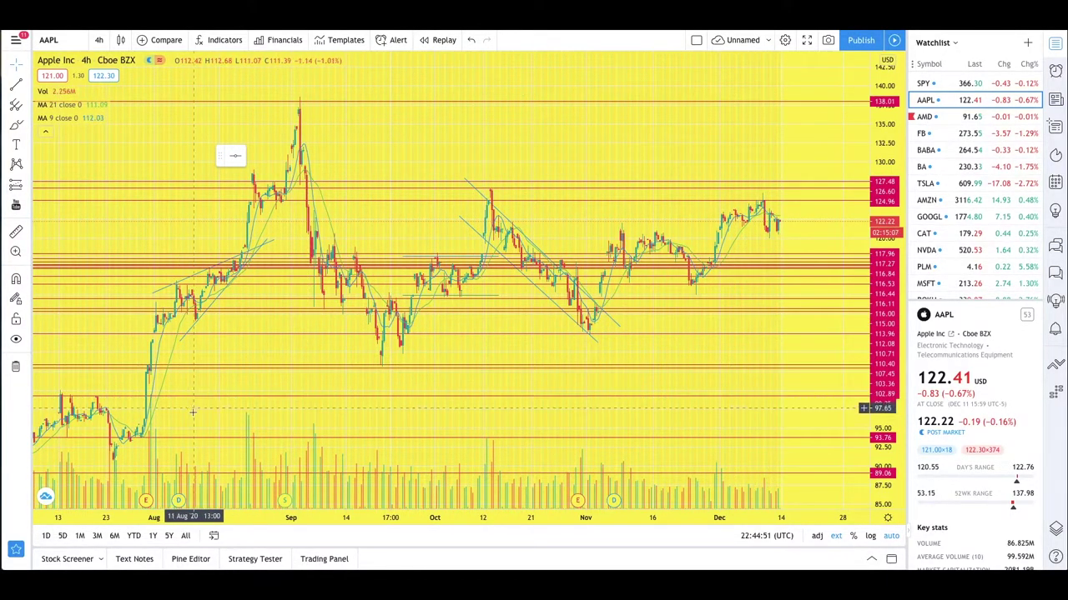
Examine AAPL's 4-hour price history from 2019 through December 2020 against the drawn horizontal levels and trend lines
scroll(323, 410, "down", 10)
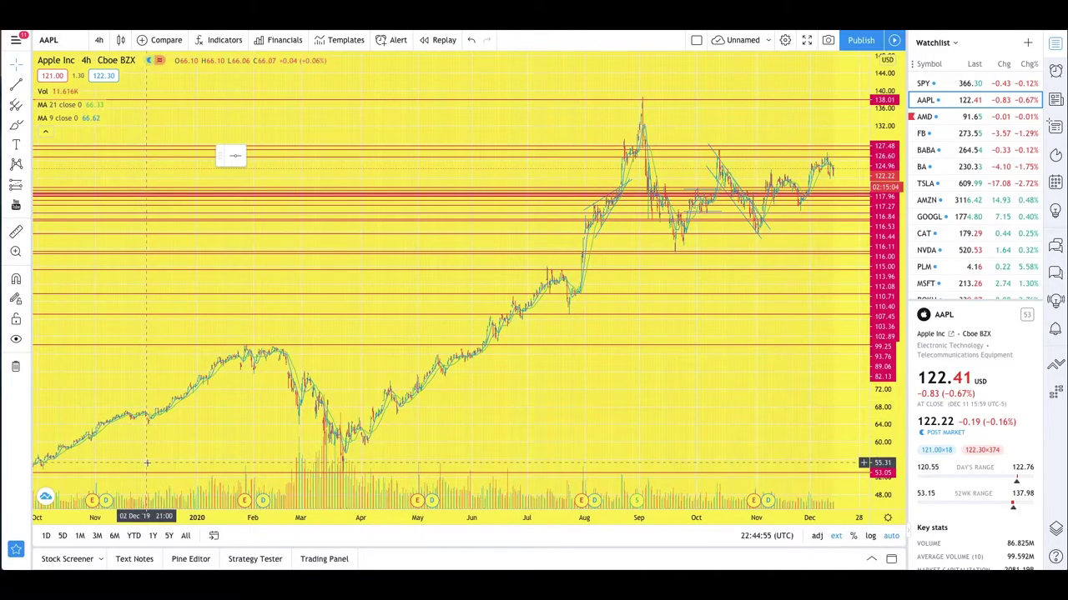
scroll(142, 438, "down", 3)
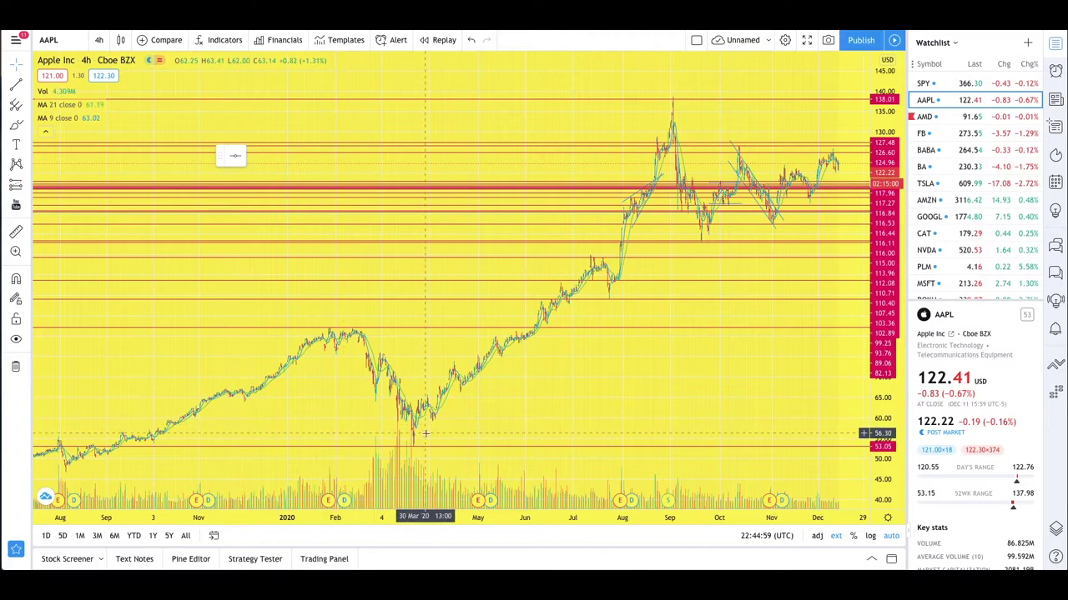
scroll(729, 365, "up", 5)
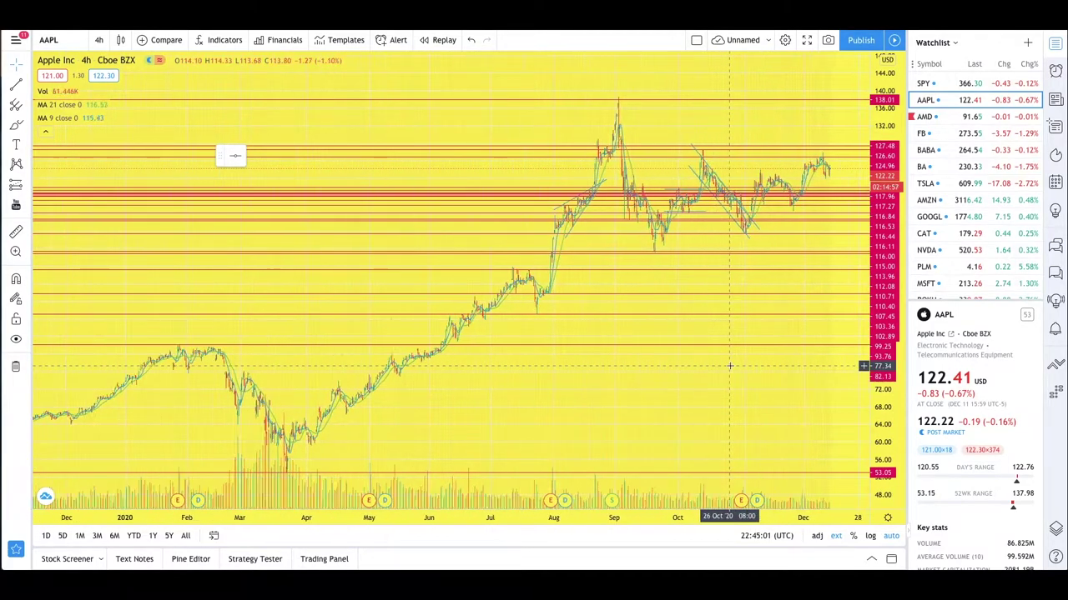
scroll(729, 365, "up", 4)
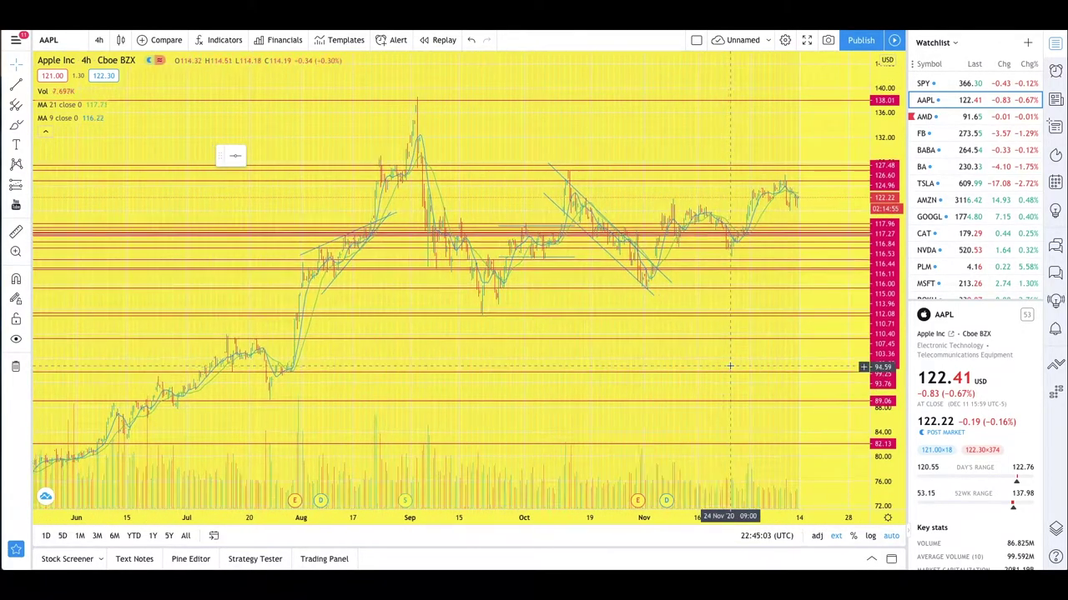
scroll(729, 365, "up", 1)
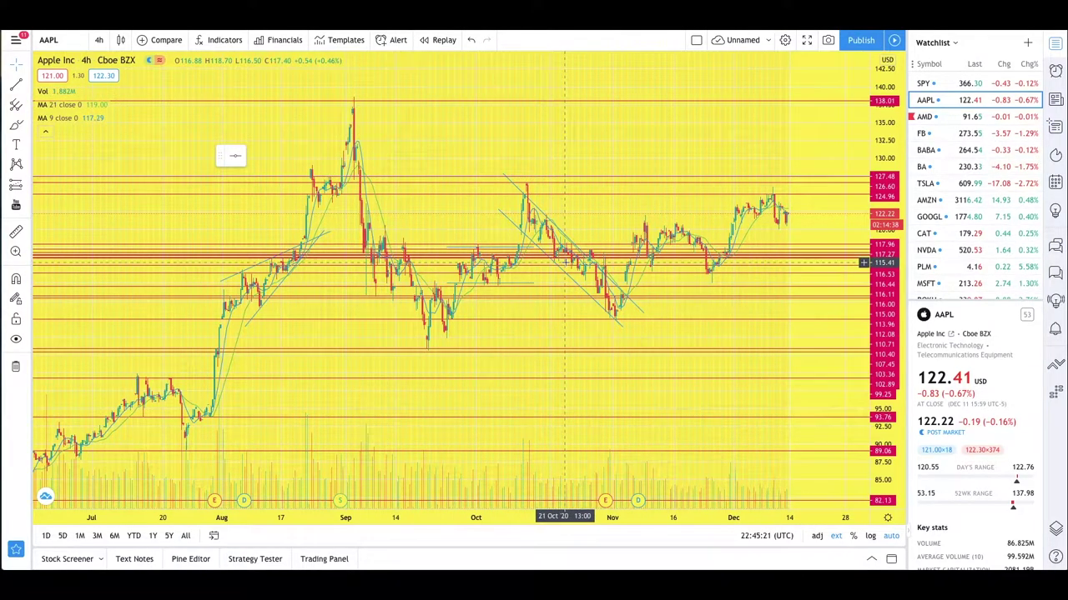
scroll(504, 306, "up", 4)
scroll(504, 306, "down", 3)
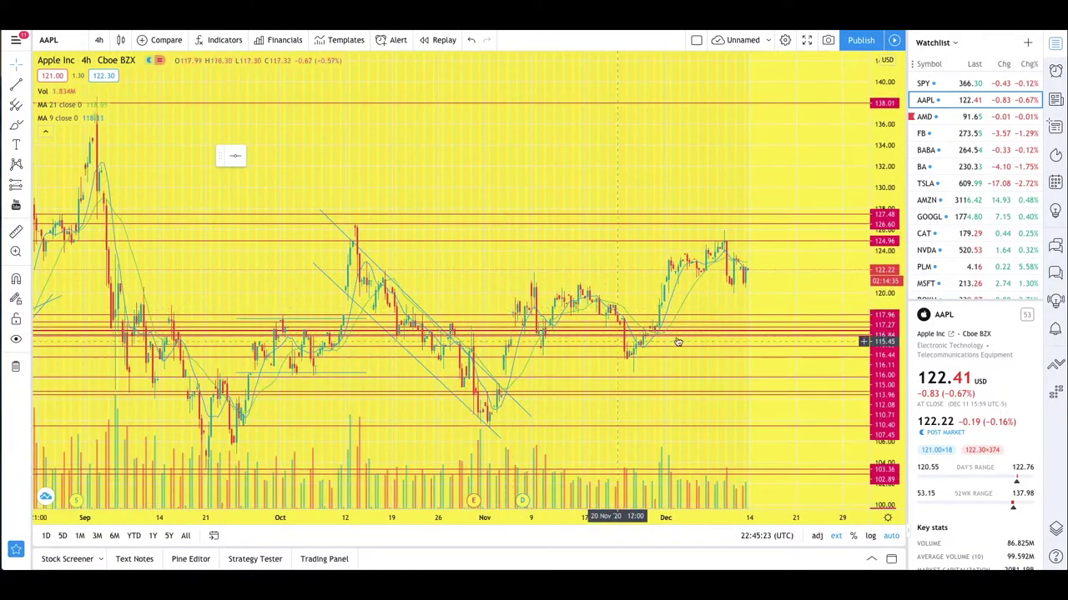
scroll(698, 333, "down", 3)
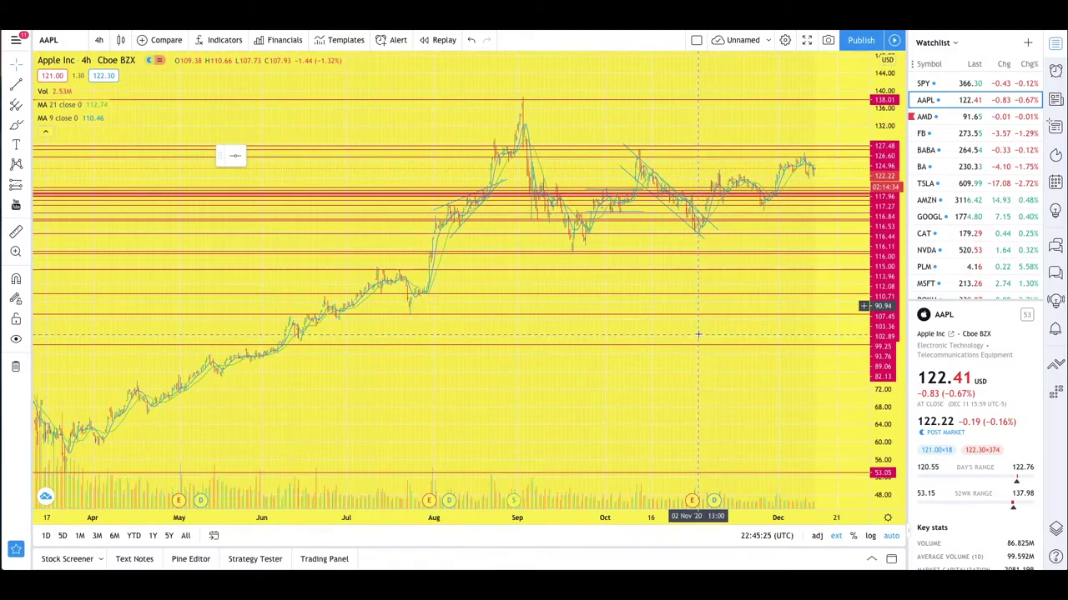
scroll(686, 270, "up", 2)
scroll(763, 270, "up", 3)
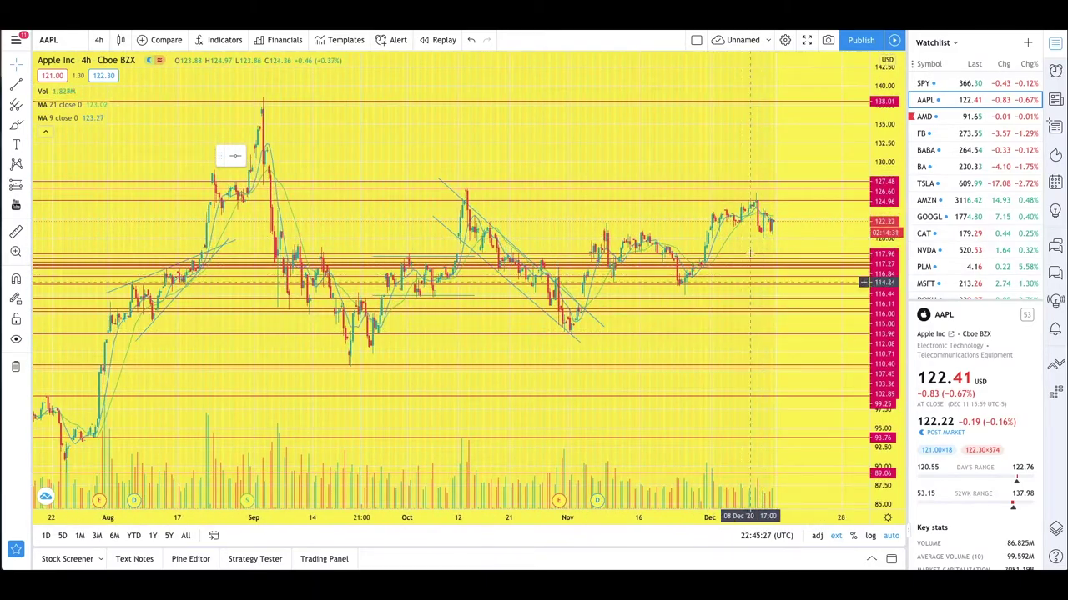
scroll(660, 282, "down", 1)
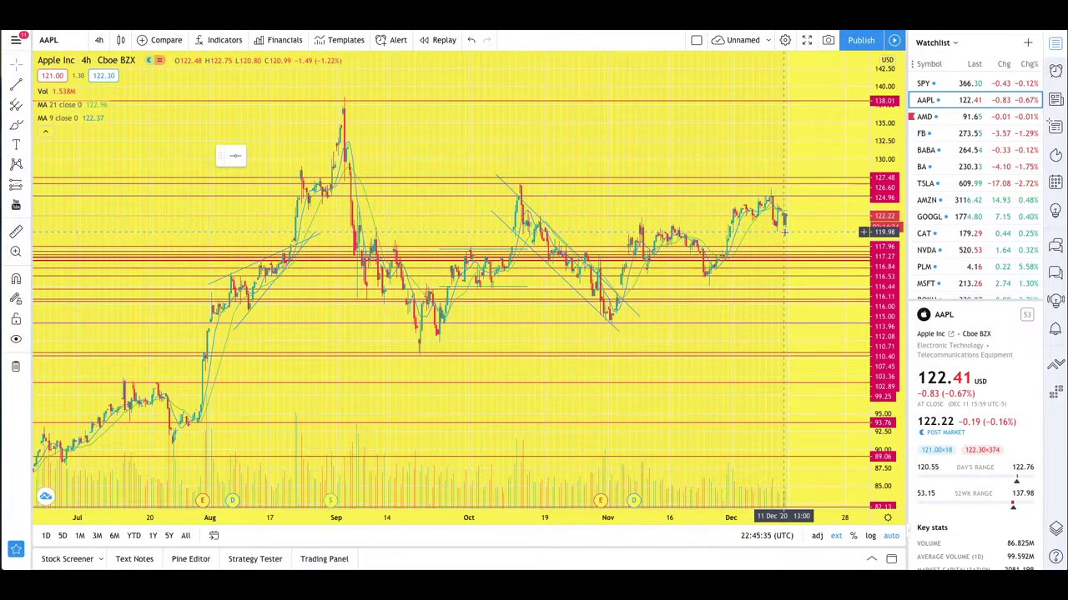
scroll(455, 337, "down", 2)
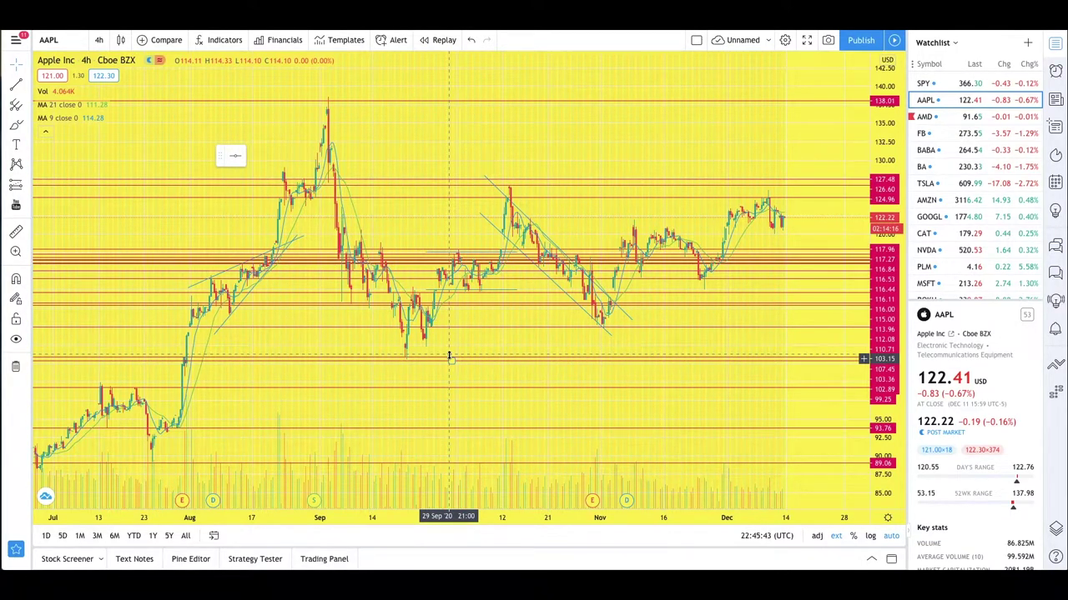
scroll(446, 353, "up", 2)
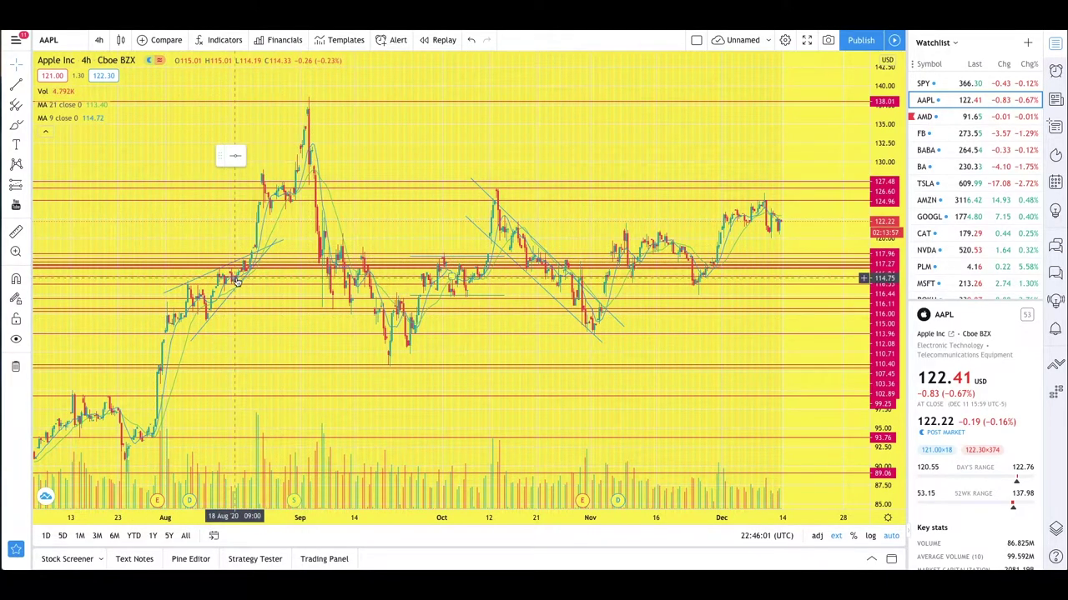
left_click(254, 255)
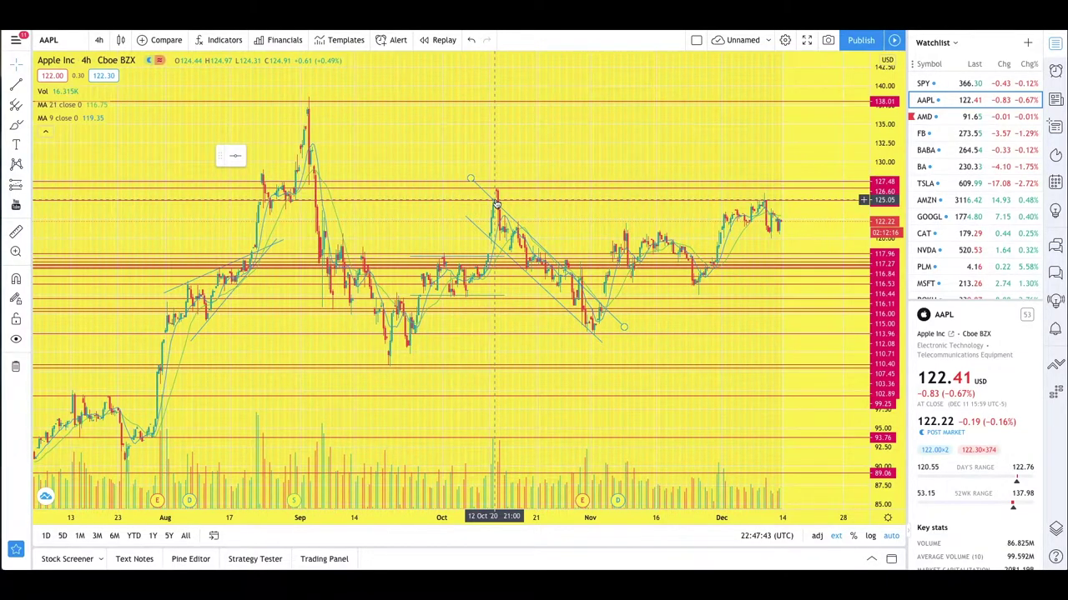
Adjust both ends of the upper falling channel line to about 127.56 on 6 Oct 2020 and 108.95 on 10 Nov 2020
scroll(684, 325, "up", 1)
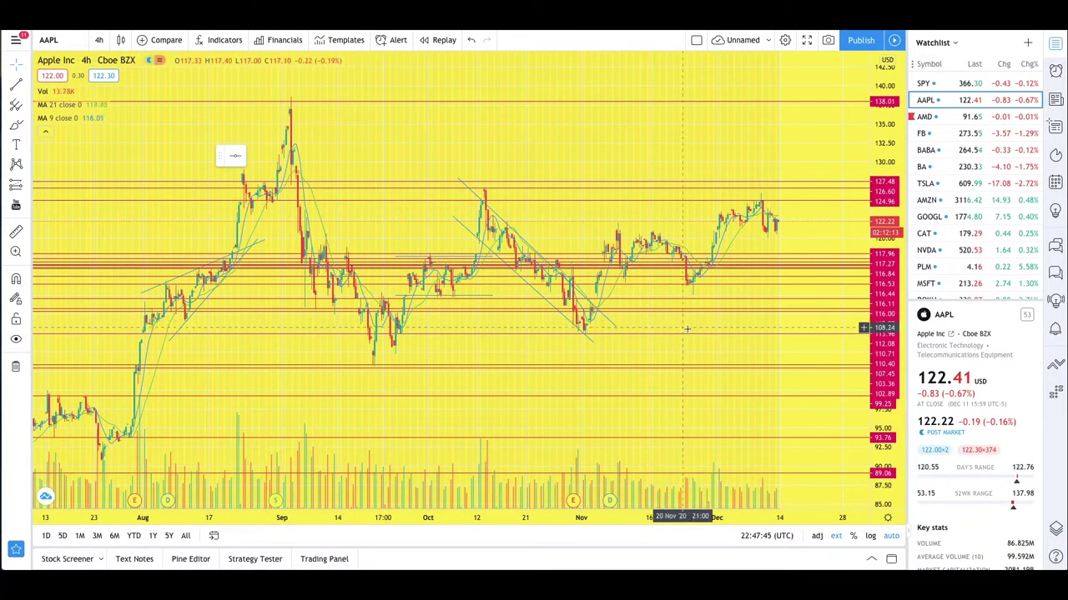
scroll(693, 333, "up", 1)
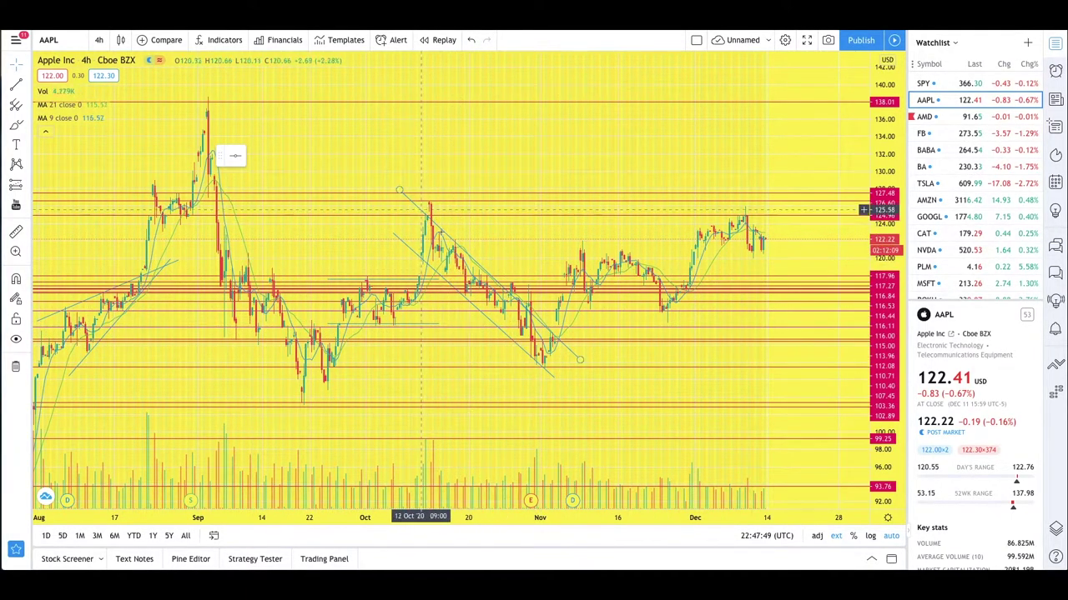
left_click(577, 360)
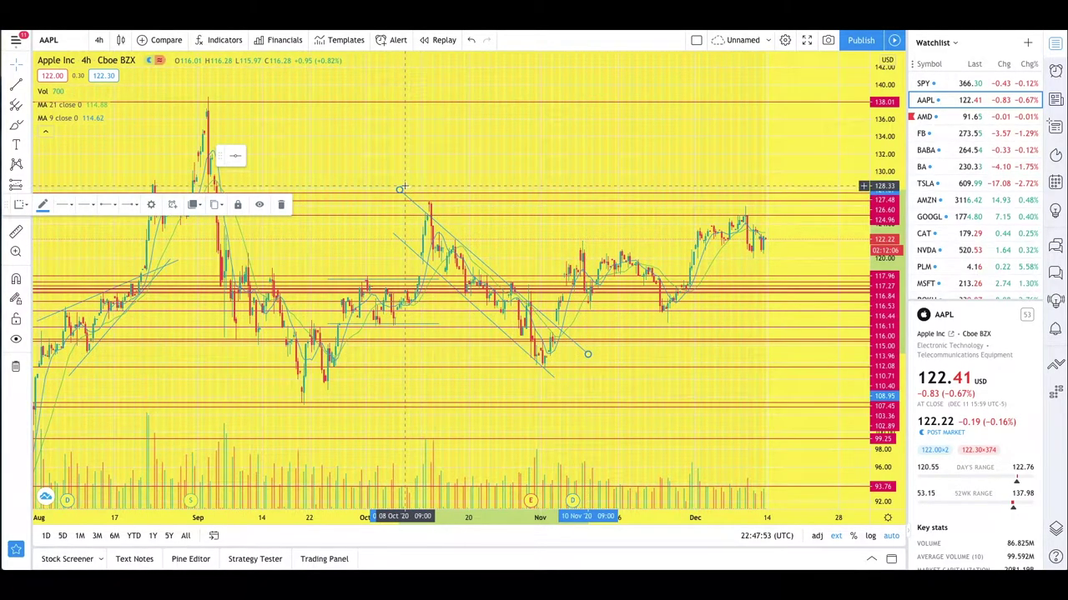
left_click_drag(399, 191, 394, 193)
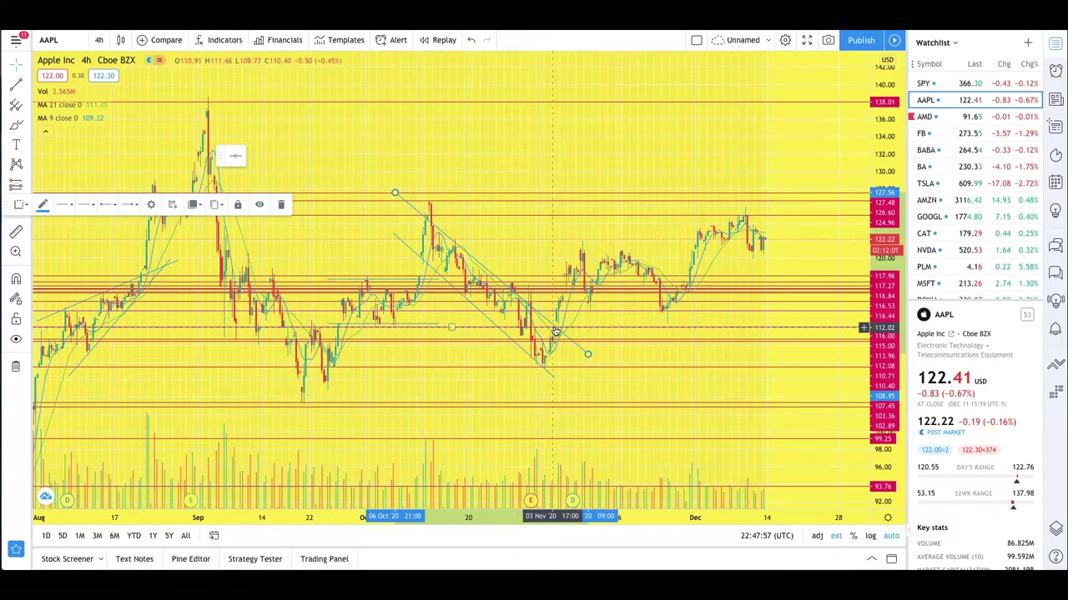
Examine the breakout from the October–November falling channel and the price action up to mid-December, and check the available chart intervals
scroll(555, 321, "up", 2)
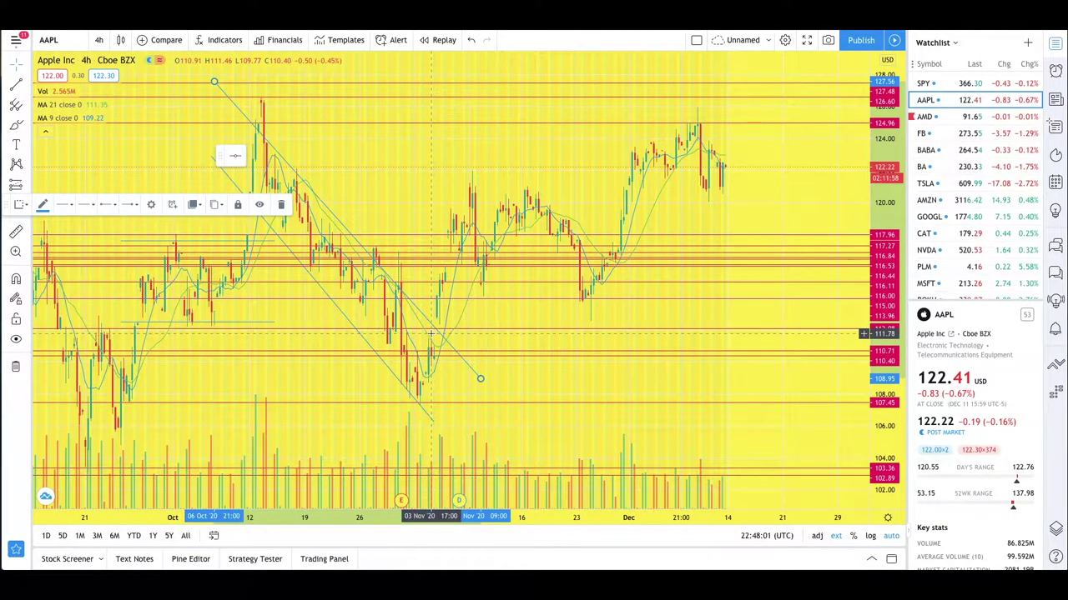
scroll(437, 323, "down", 2)
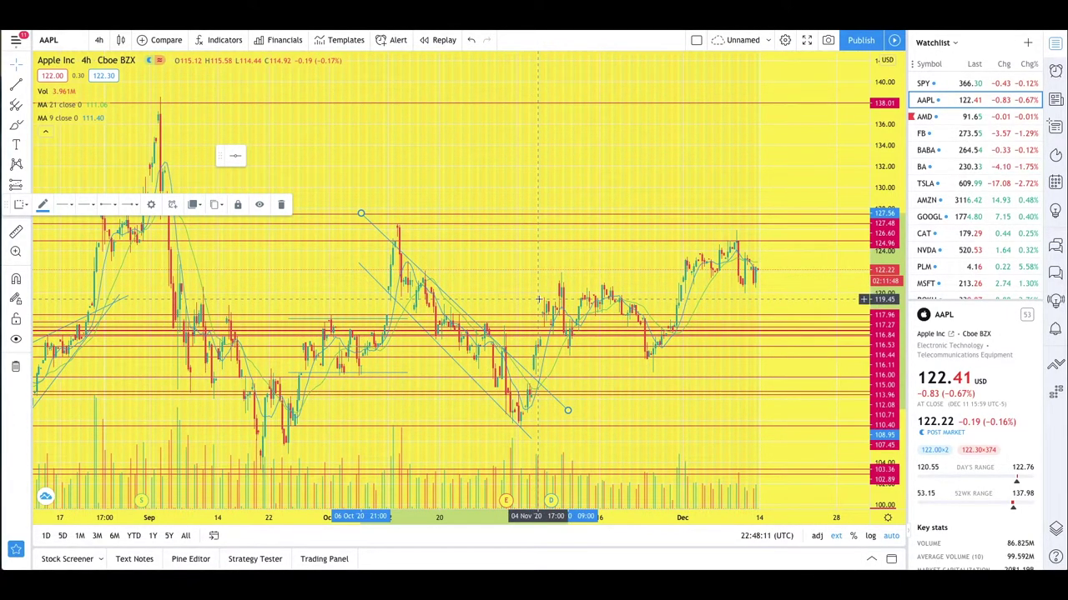
scroll(539, 299, "down", 3)
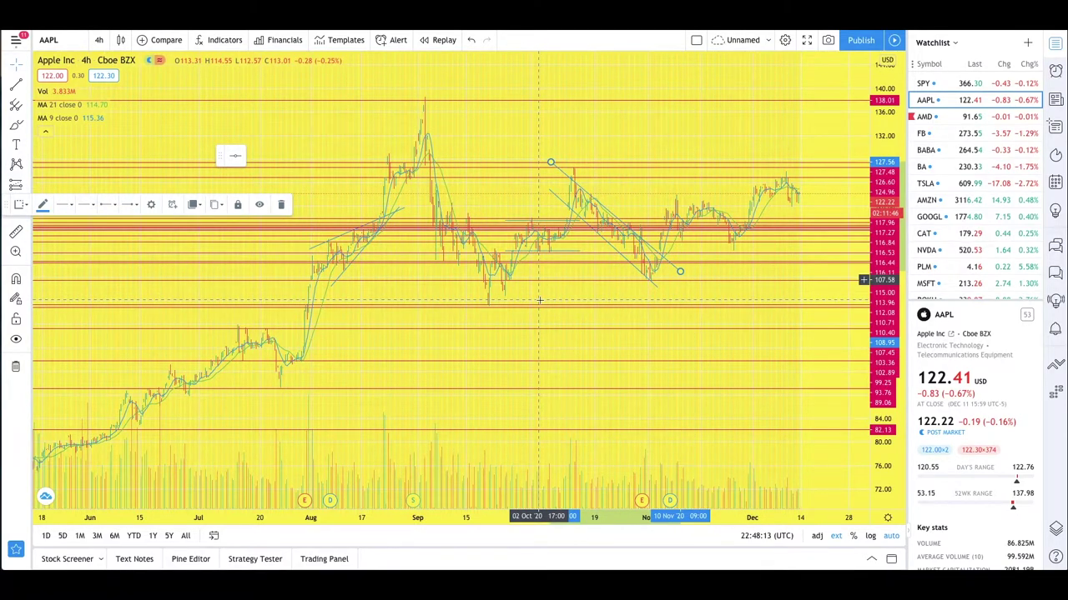
scroll(539, 299, "up", 3)
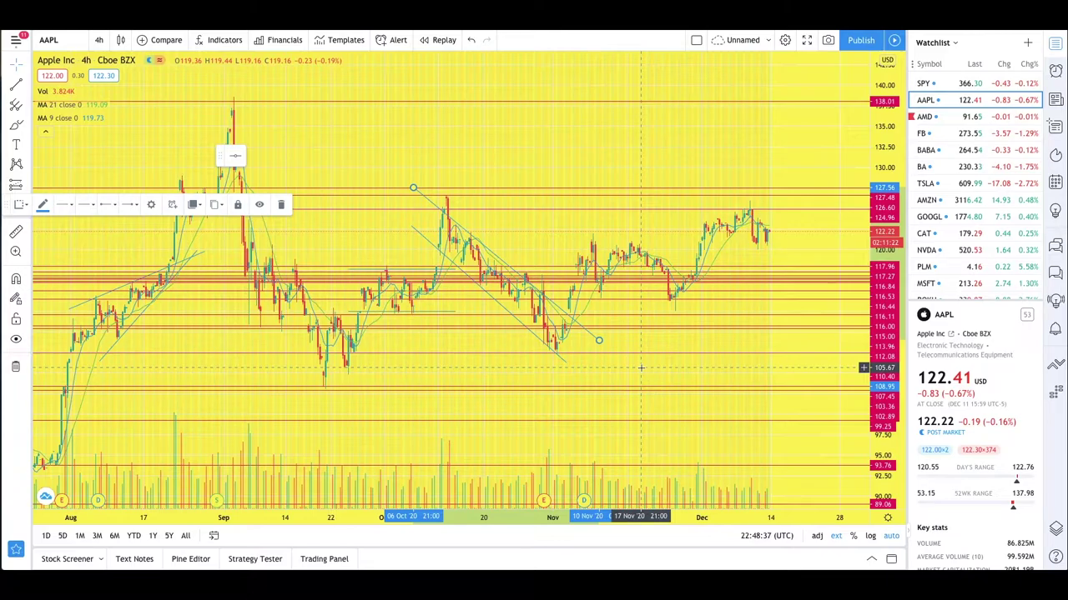
scroll(584, 360, "left", 5)
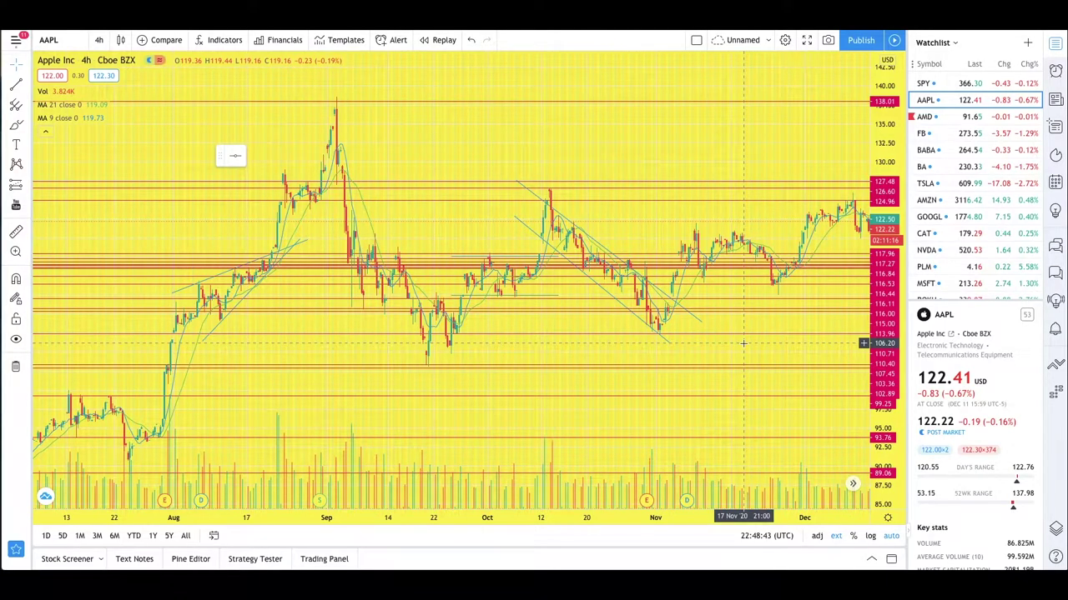
scroll(750, 350, "up", 2)
left_click_drag(799, 402, 622, 408)
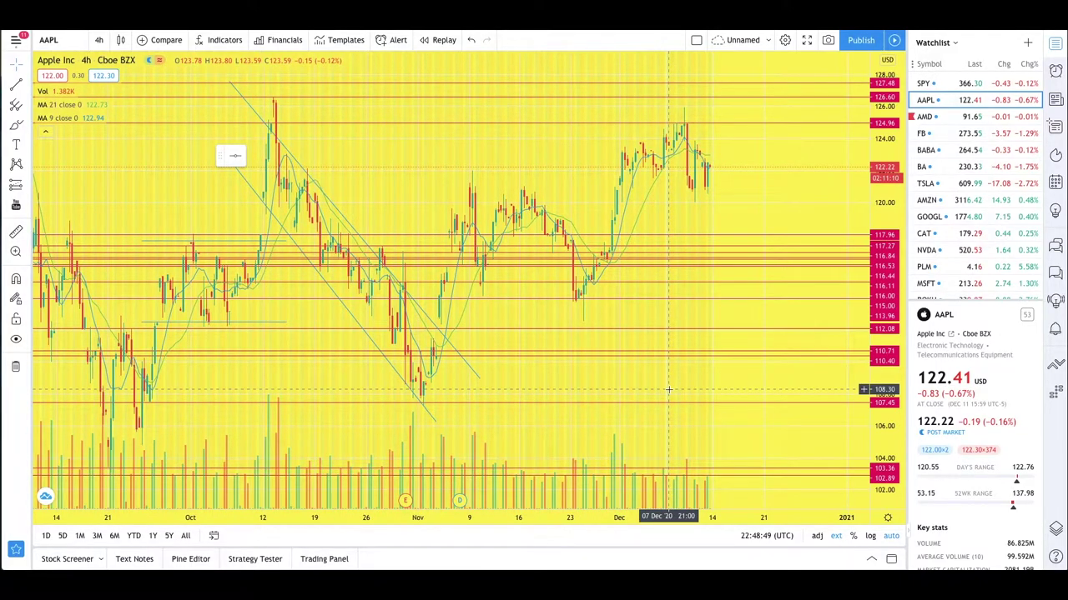
scroll(707, 374, "down", 3)
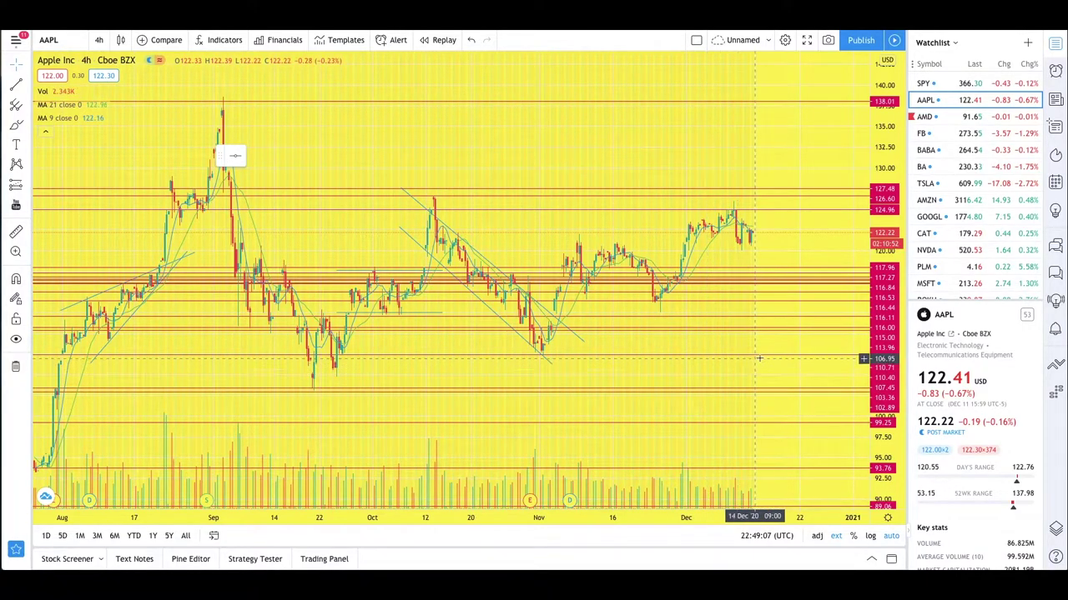
scroll(759, 357, "up", 2)
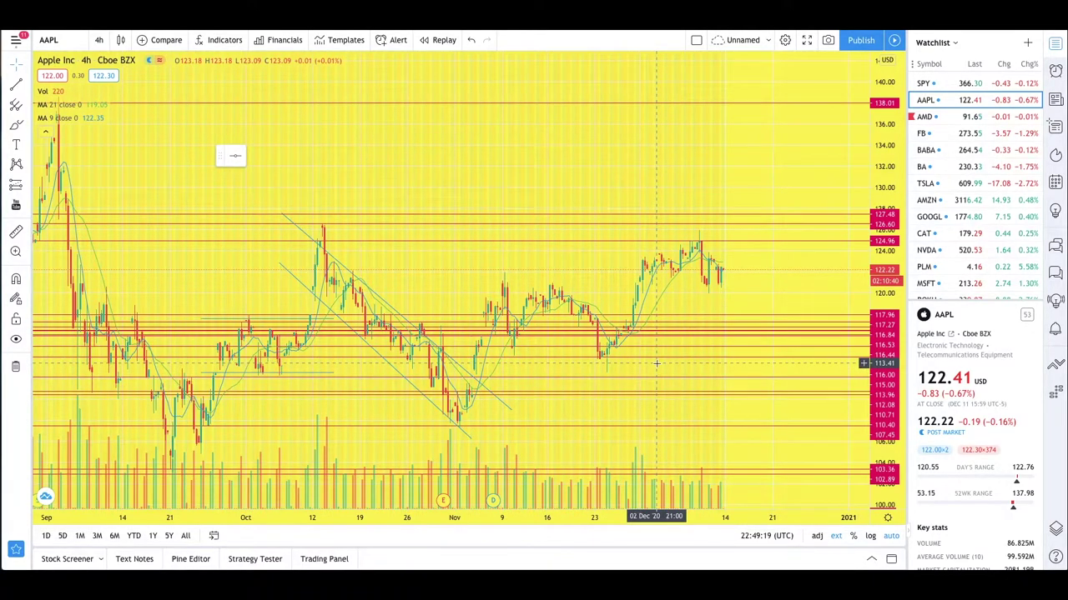
scroll(656, 364, "down", 2)
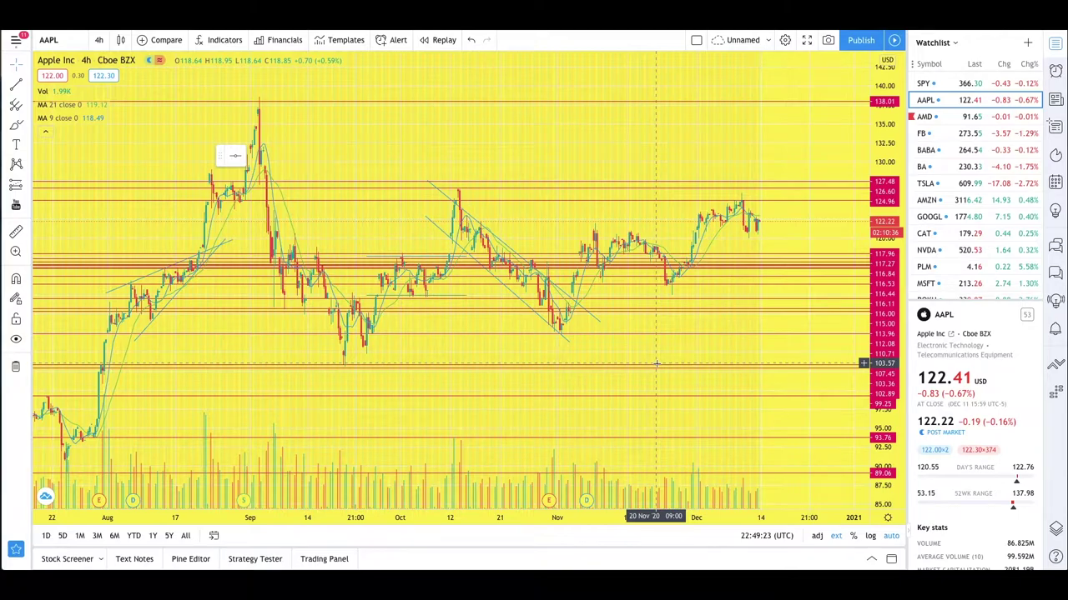
left_click(100, 41)
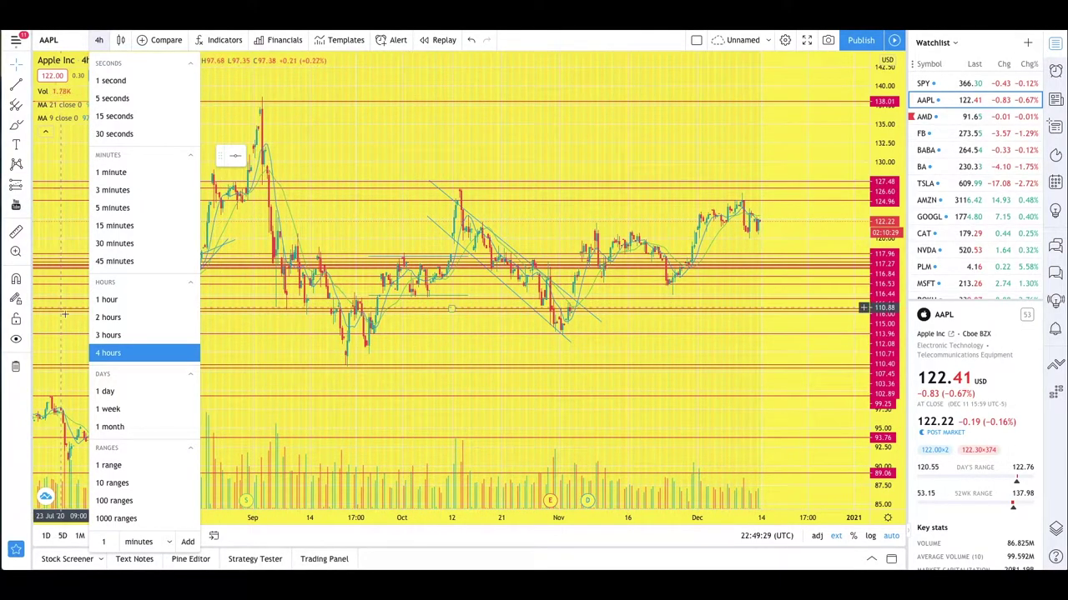
left_click(407, 357)
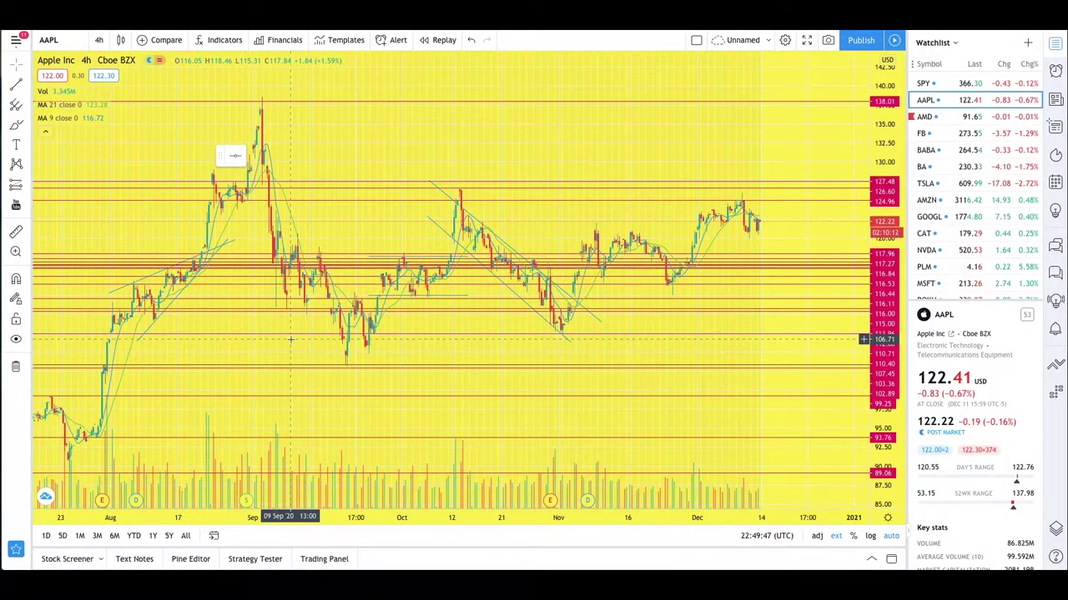
Draw a rectangle zone from about 107.35 down to 103.53, spanning late July to 31 Dec 2020
scroll(505, 351, "up", 4)
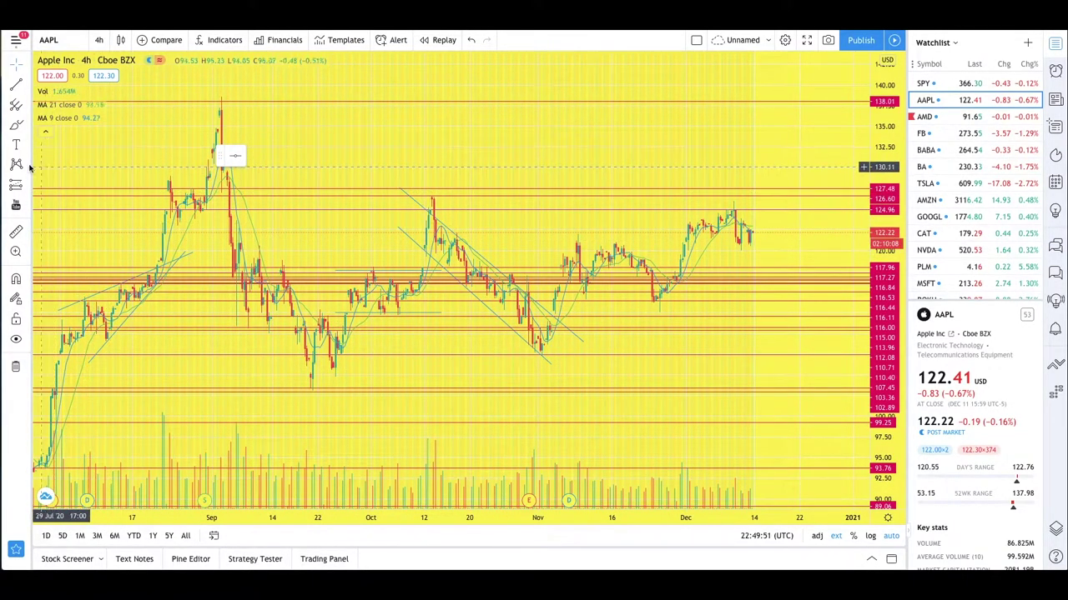
key("alt+shift+r")
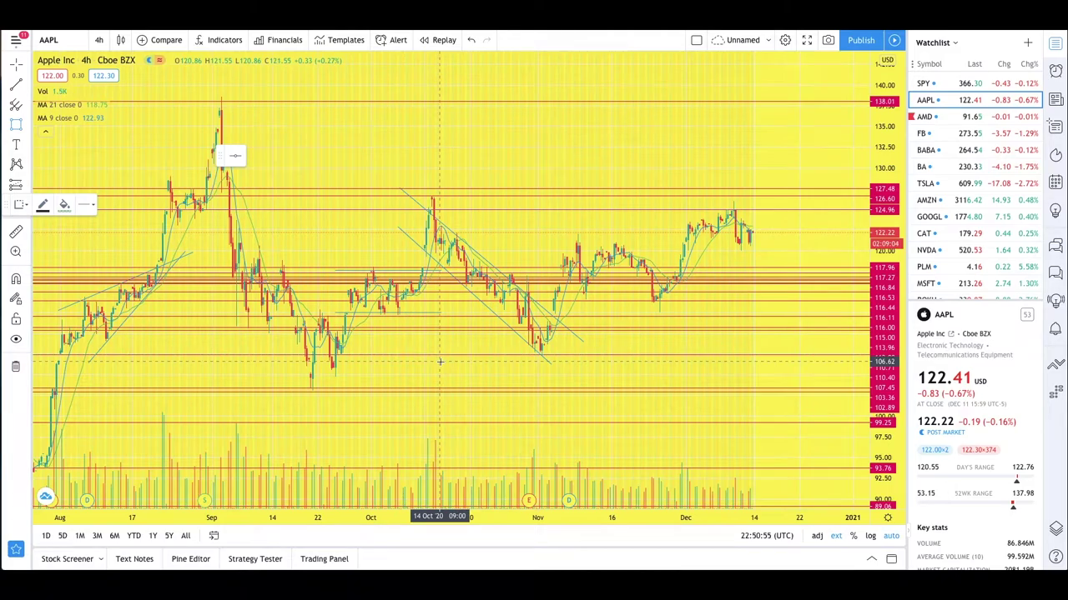
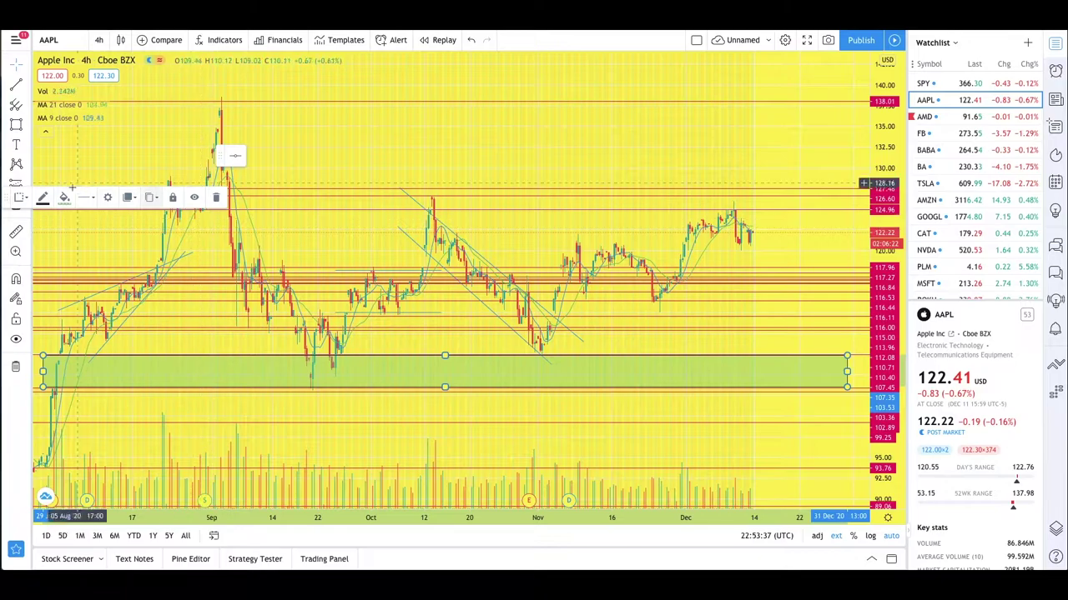
left_click(167, 146)
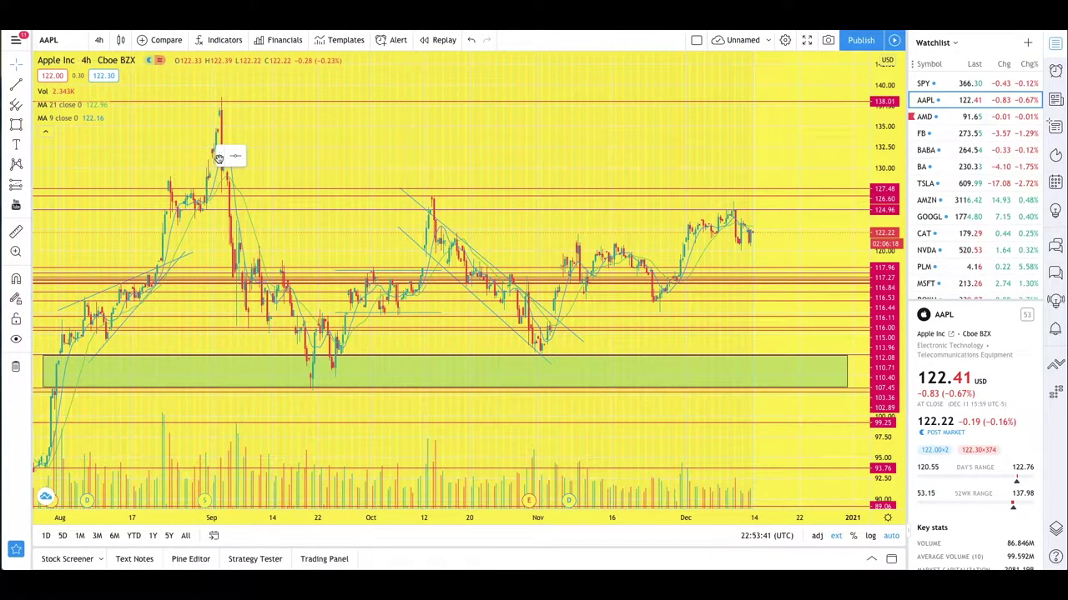
Move the floating favourite-drawings toolbar off the September candles to the empty area above the October highs
left_click_drag(219, 159, 460, 79)
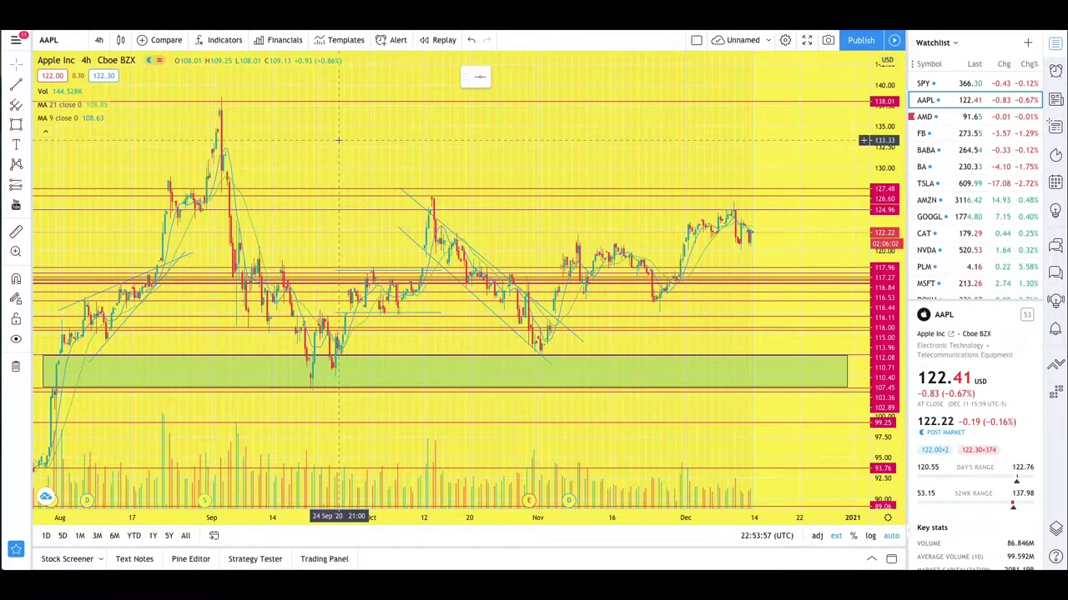
left_click(314, 360)
left_click(120, 124)
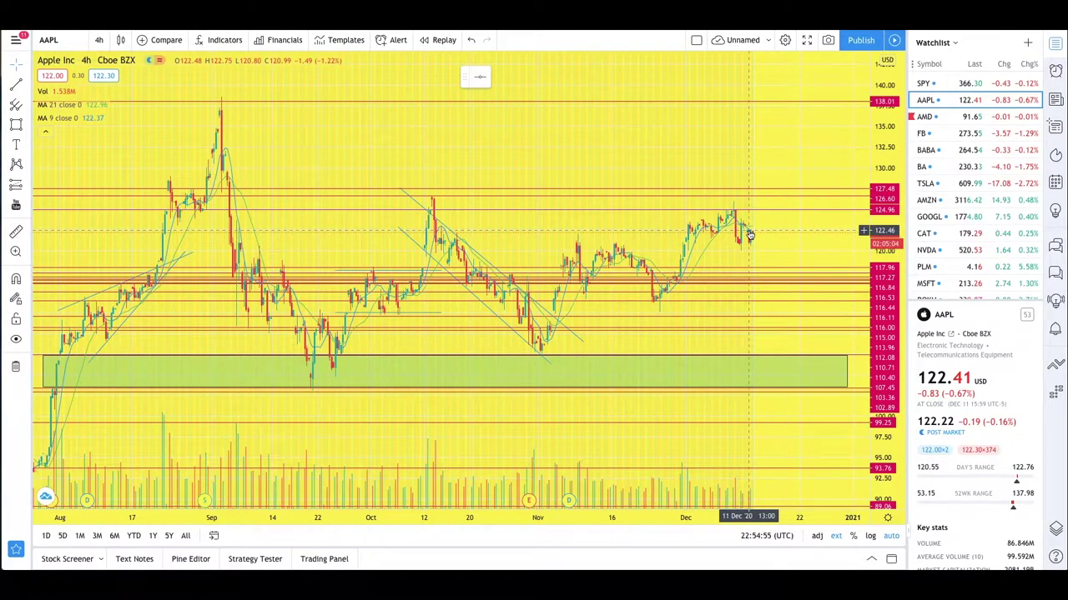
scroll(389, 274, "down", 2)
scroll(389, 274, "down", 6)
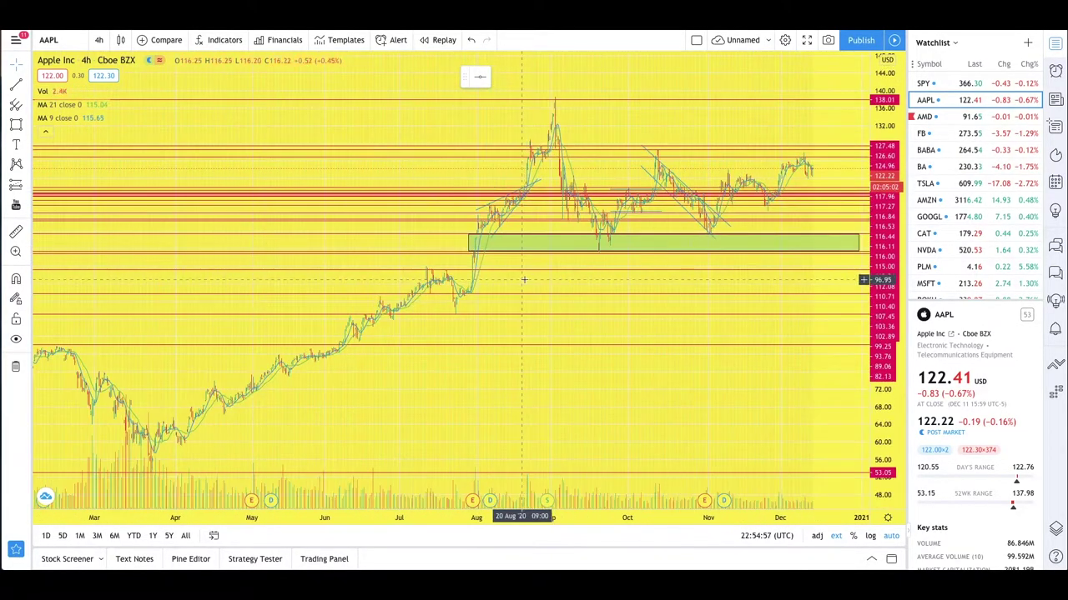
scroll(626, 286, "up", 5)
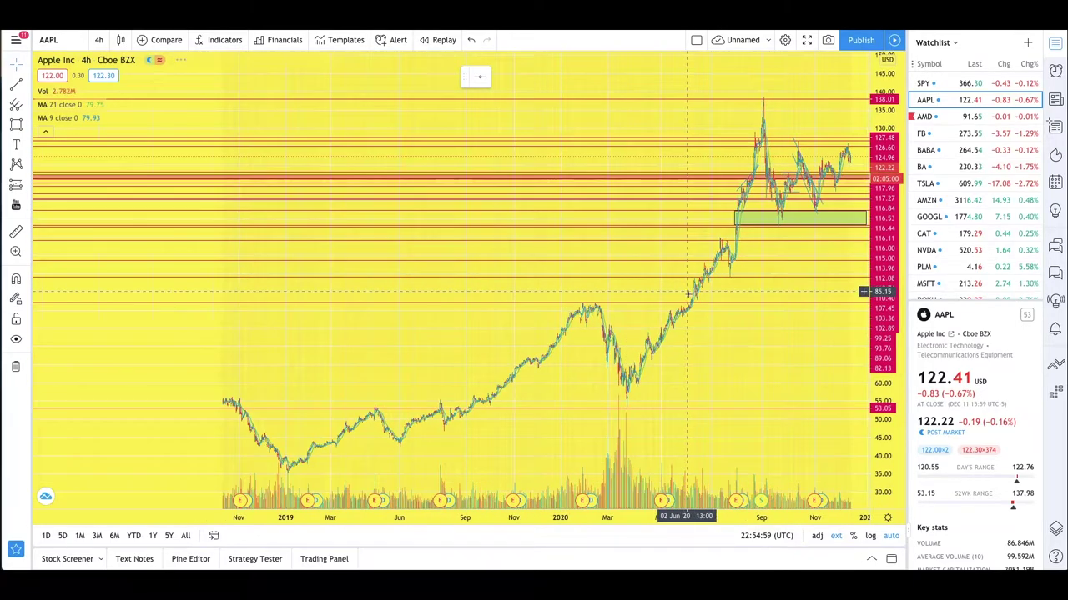
Draw a rectangle zone from about 137.90 down to 127.76, spanning 19 Aug to 31 Dec 2020
scroll(700, 286, "up", 3)
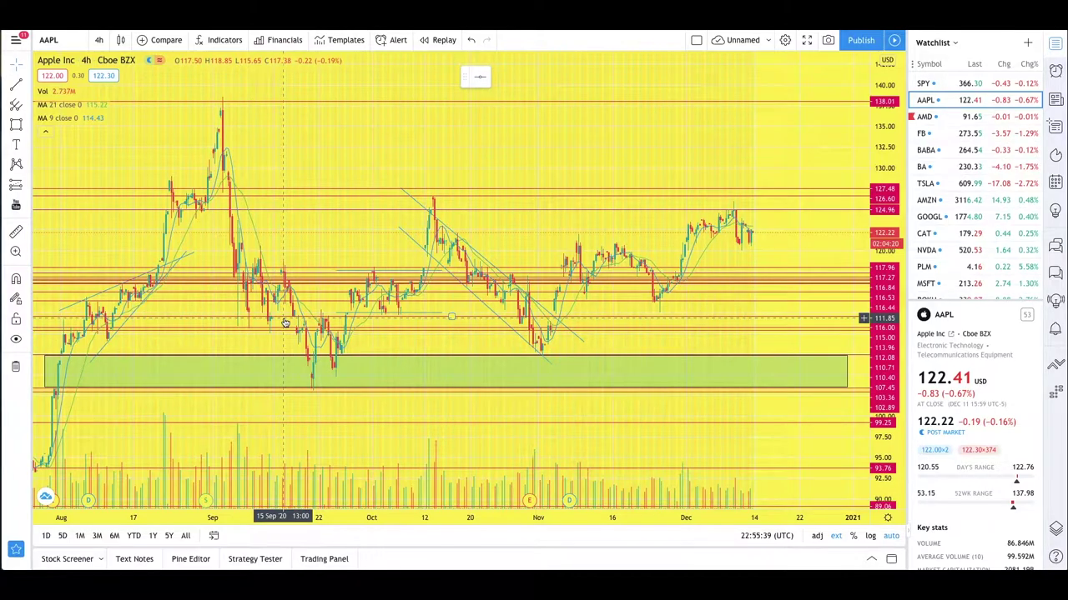
left_click(28, 147)
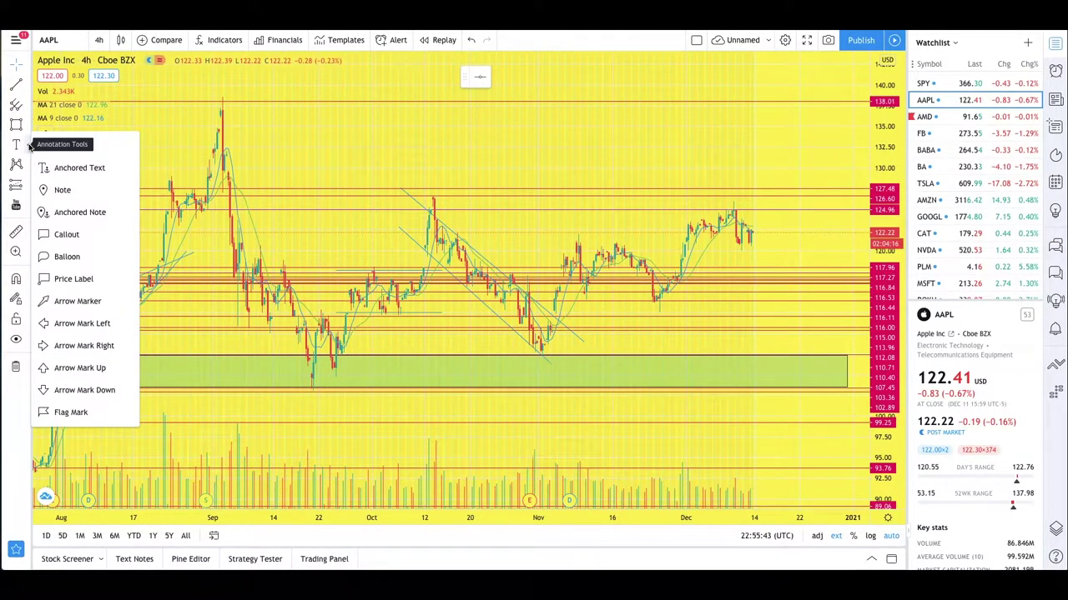
left_click(28, 127)
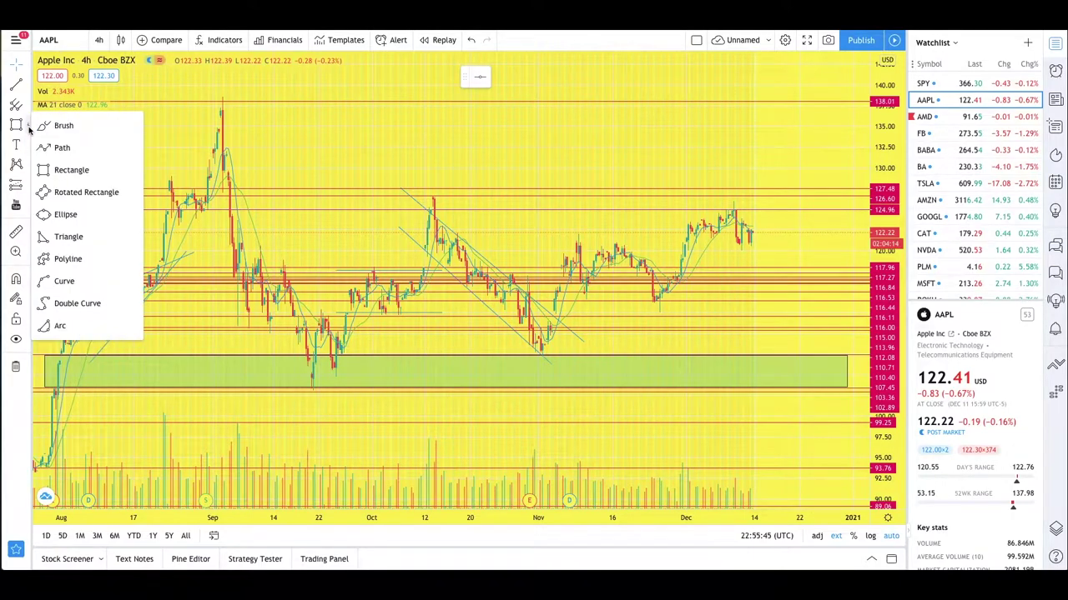
left_click(73, 170)
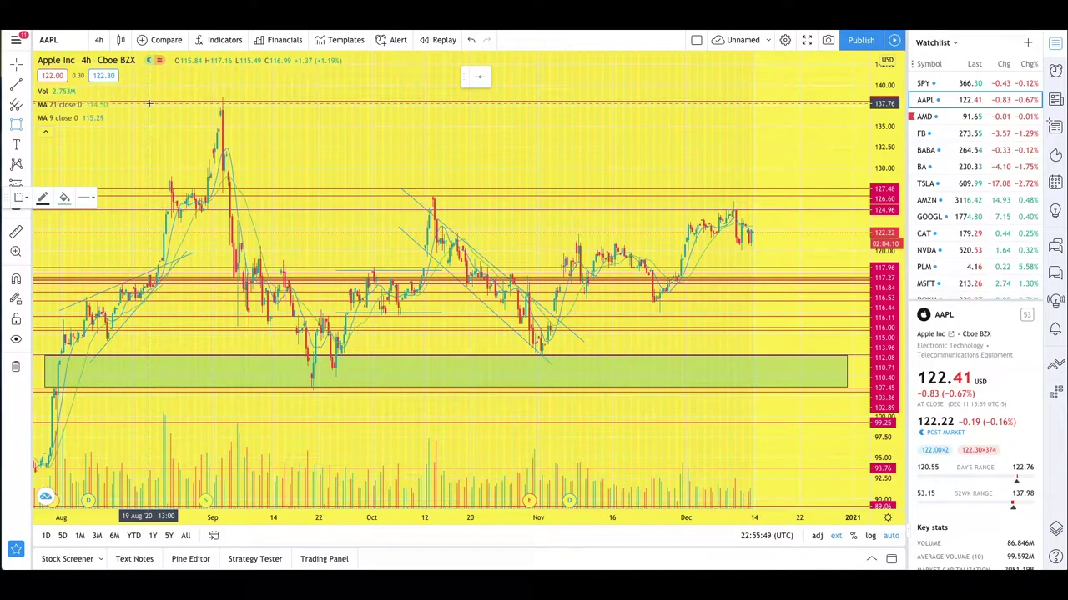
left_click_drag(148, 103, 849, 187)
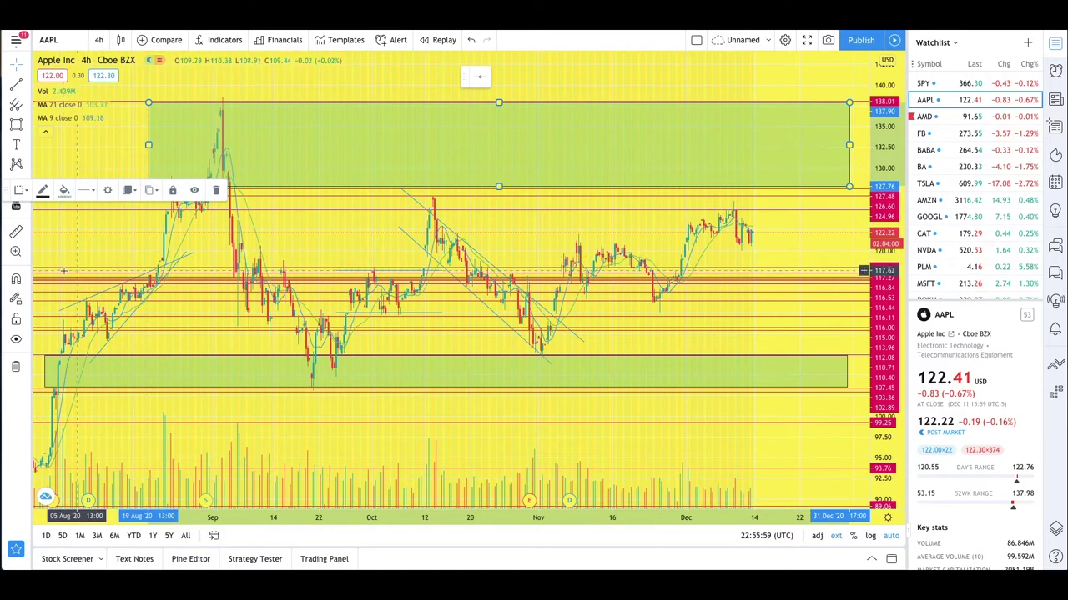
right_click(421, 145)
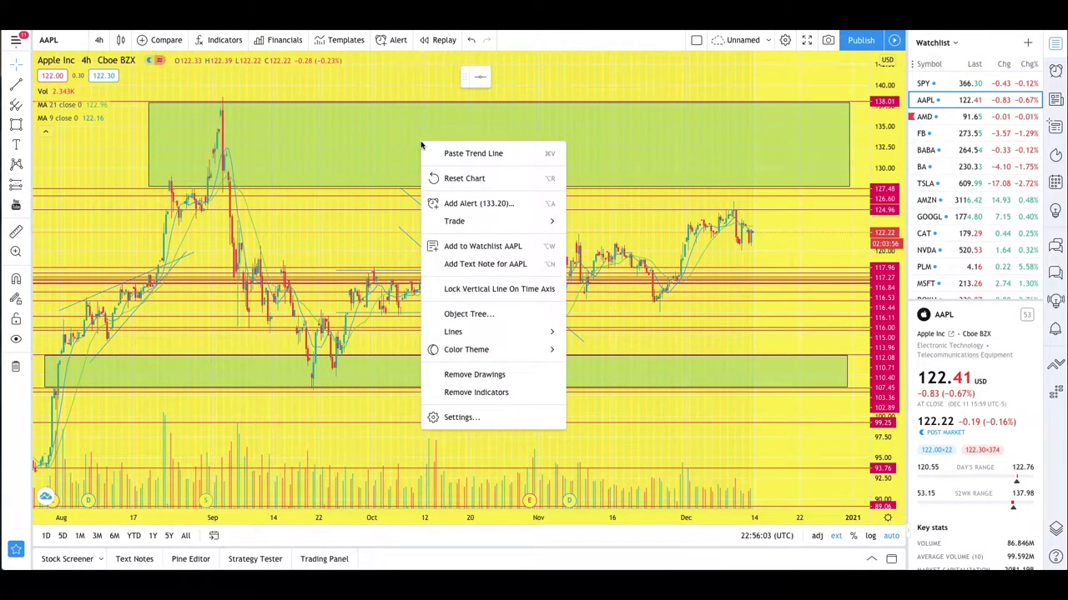
mouse_move(471, 351)
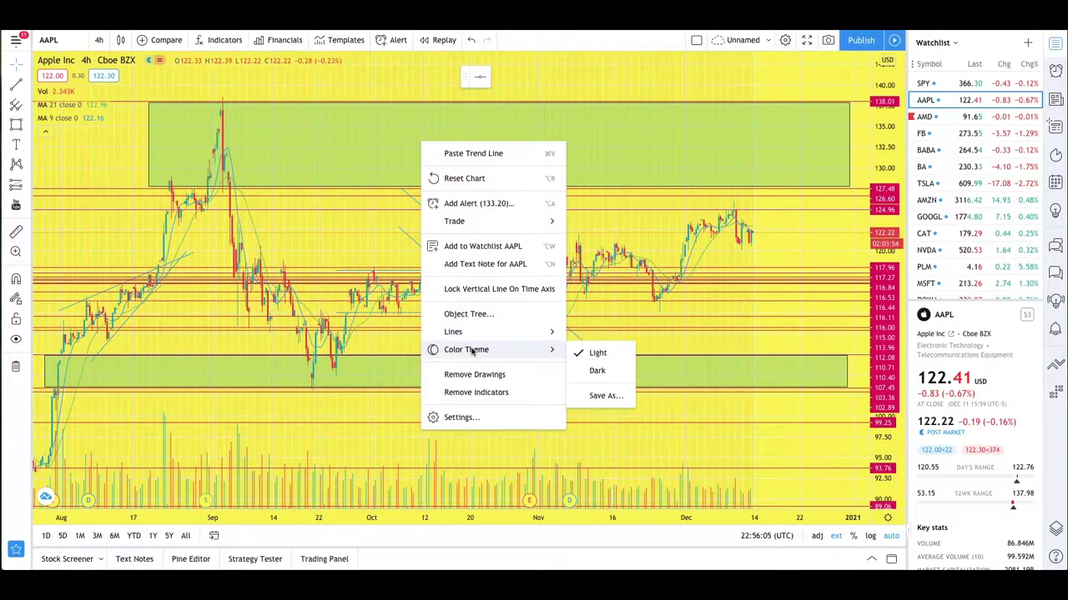
left_click(469, 417)
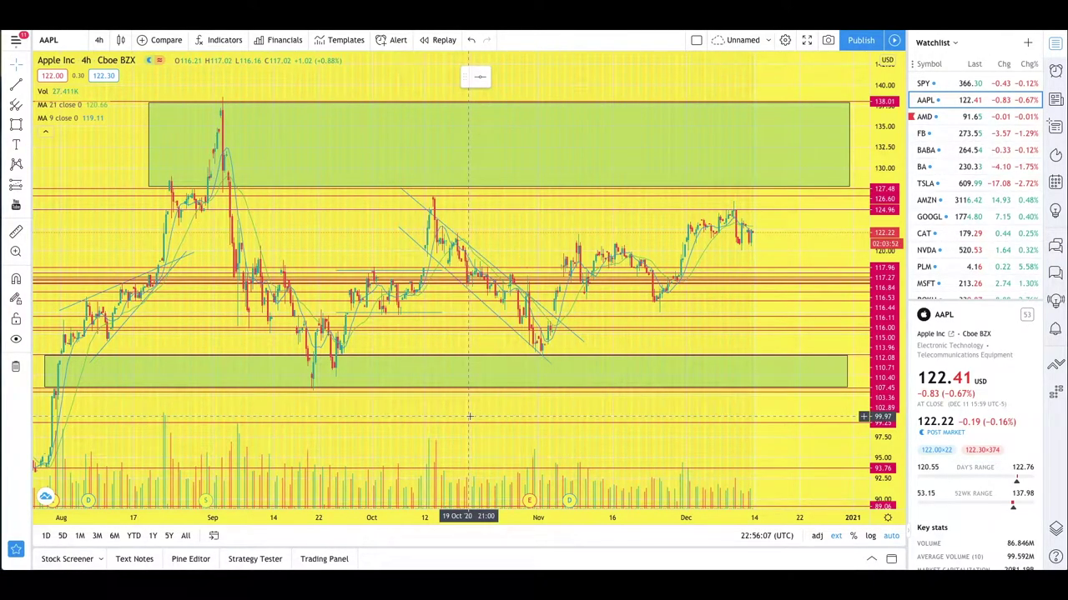
right_click(461, 133)
left_click(505, 407)
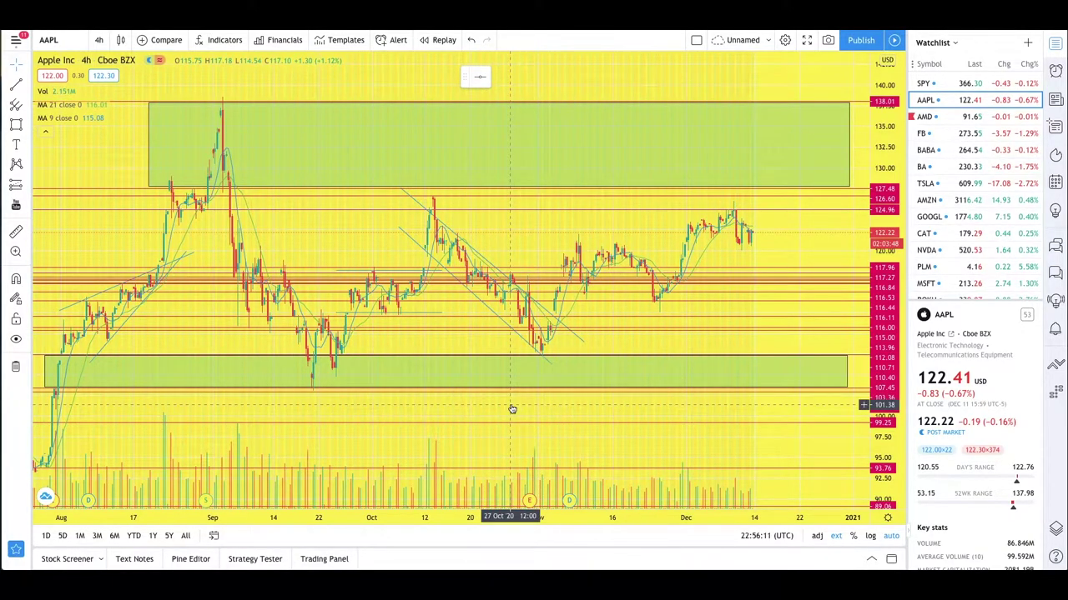
right_click(850, 158)
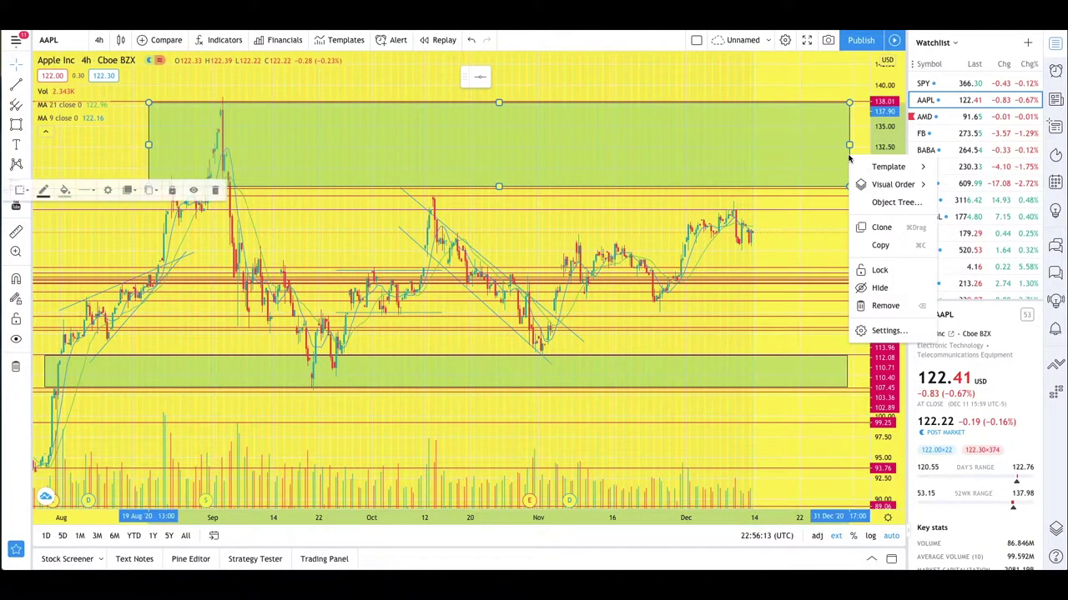
left_click(891, 331)
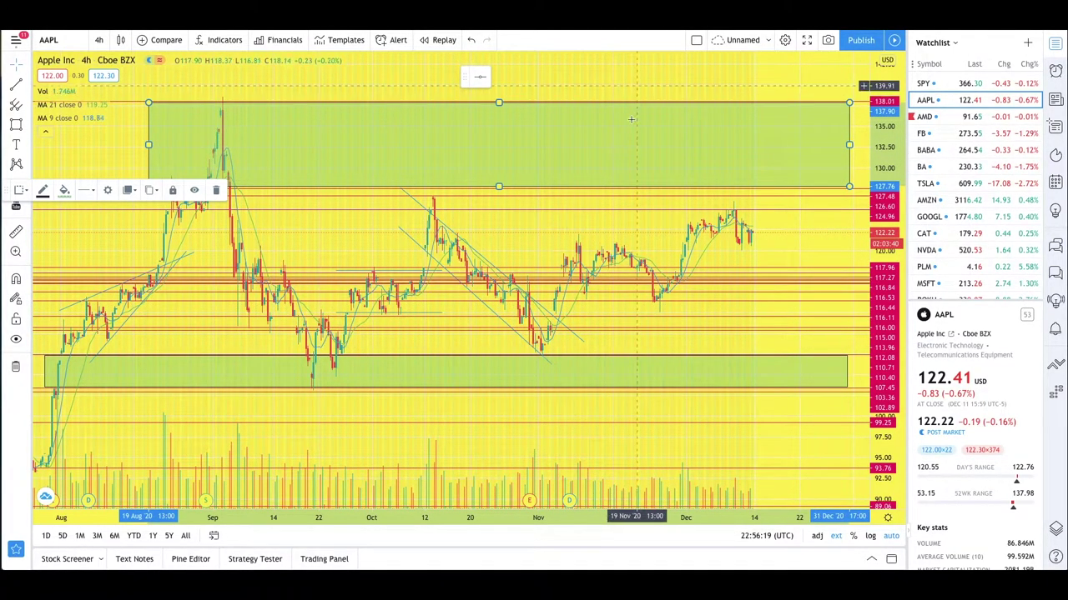
right_click(598, 170)
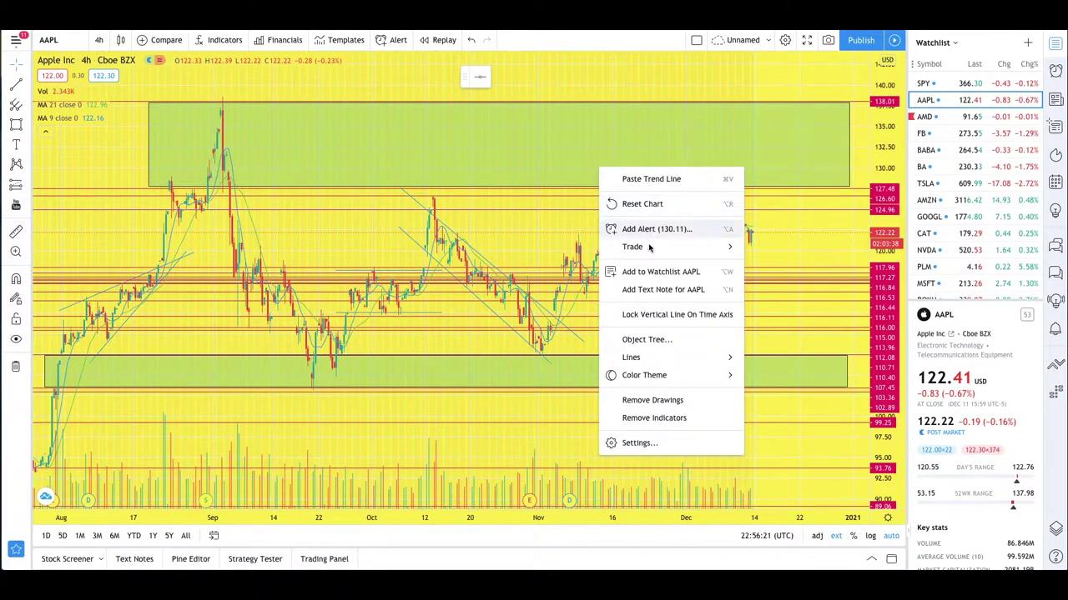
mouse_move(681, 381)
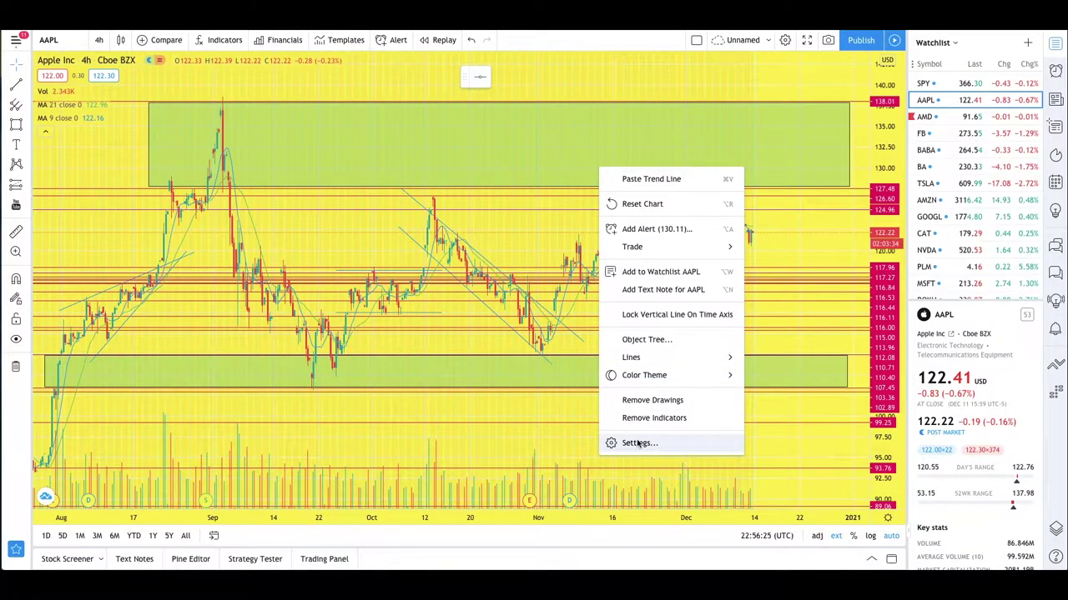
left_click(642, 467)
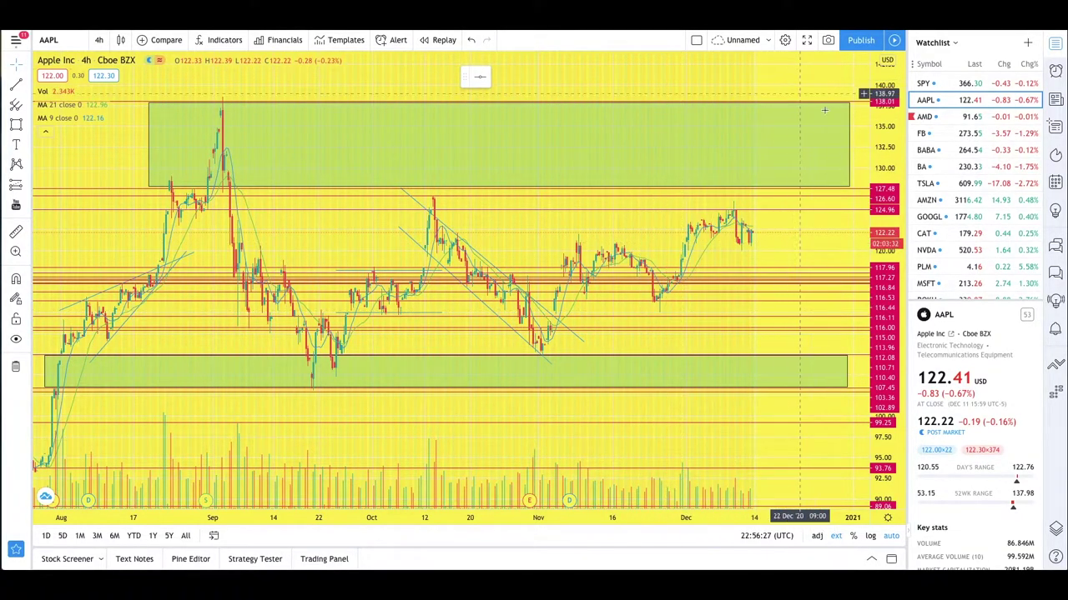
left_click(849, 142)
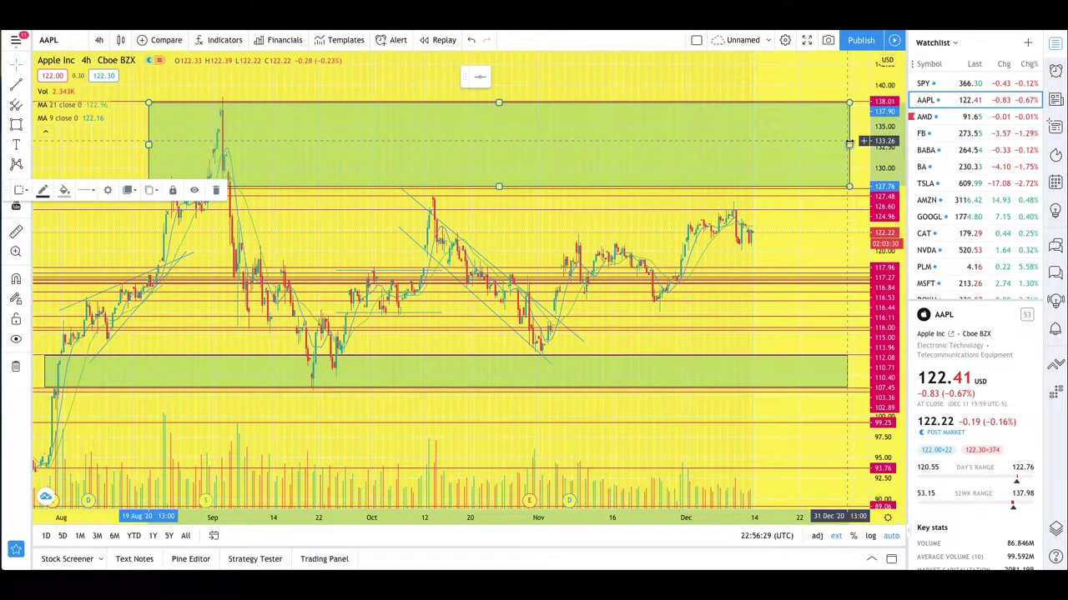
right_click(848, 147)
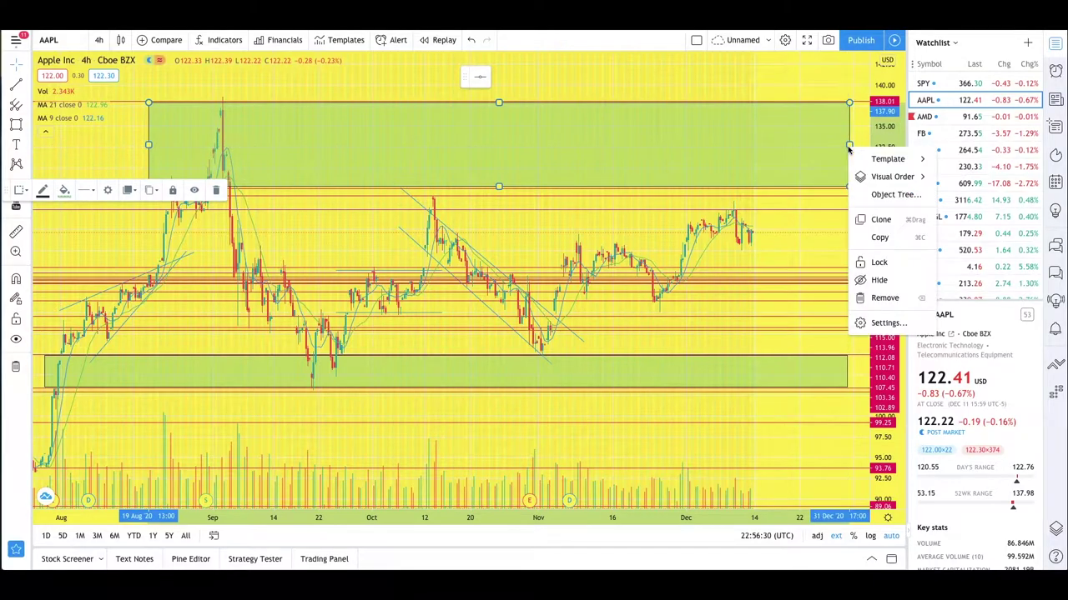
left_click(892, 324)
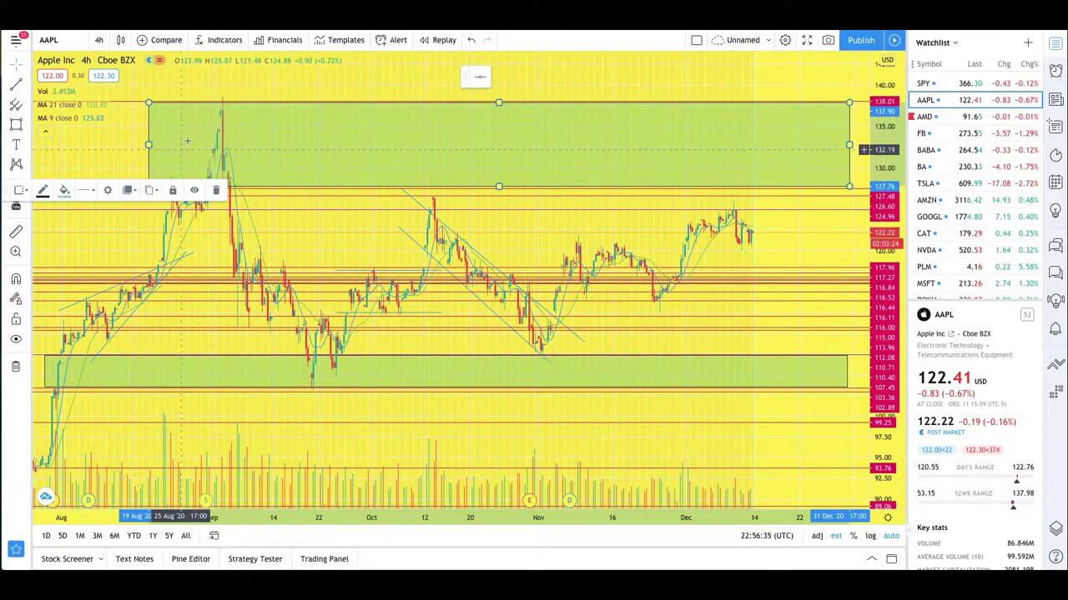
left_click(126, 200)
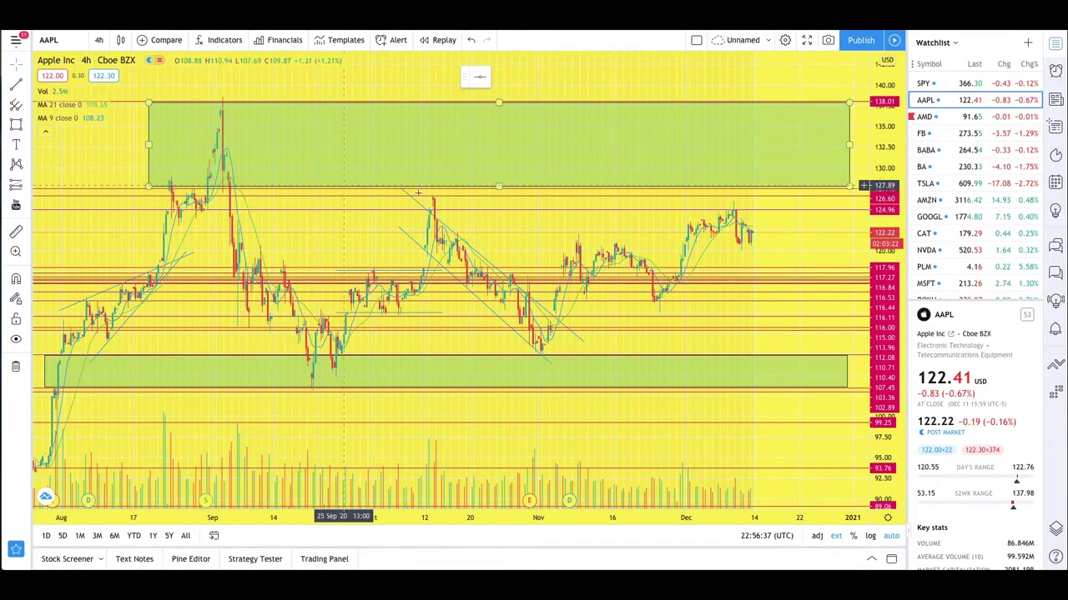
right_click(404, 145)
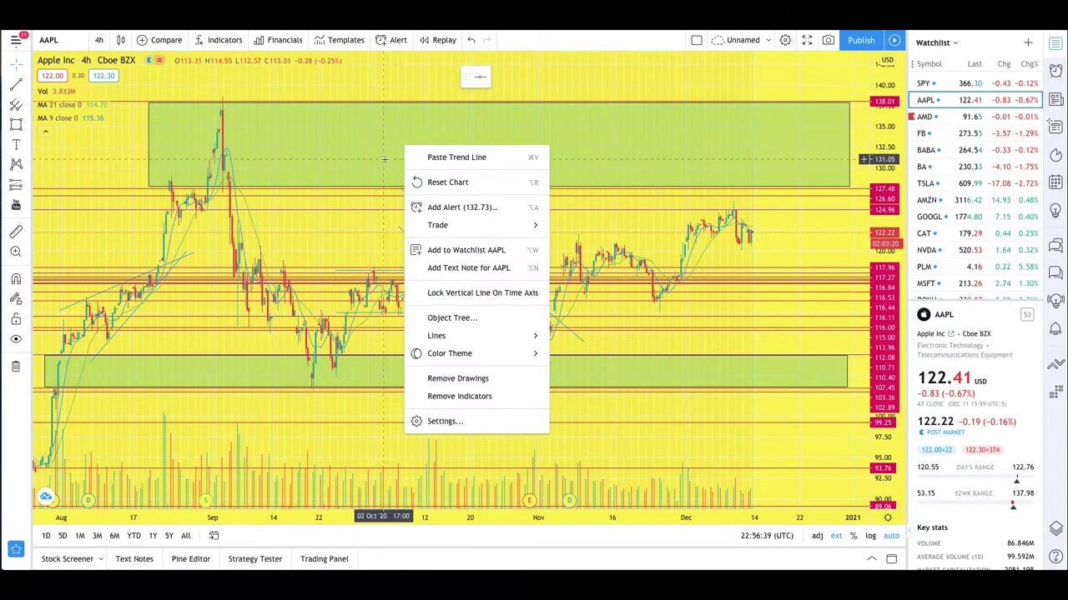
left_click(641, 167)
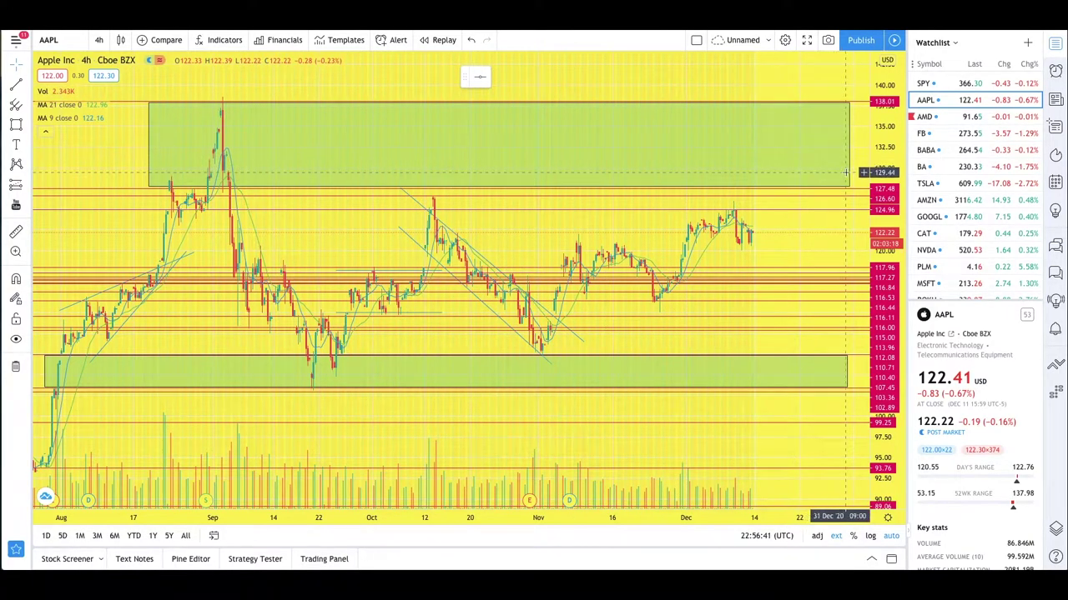
right_click(851, 177)
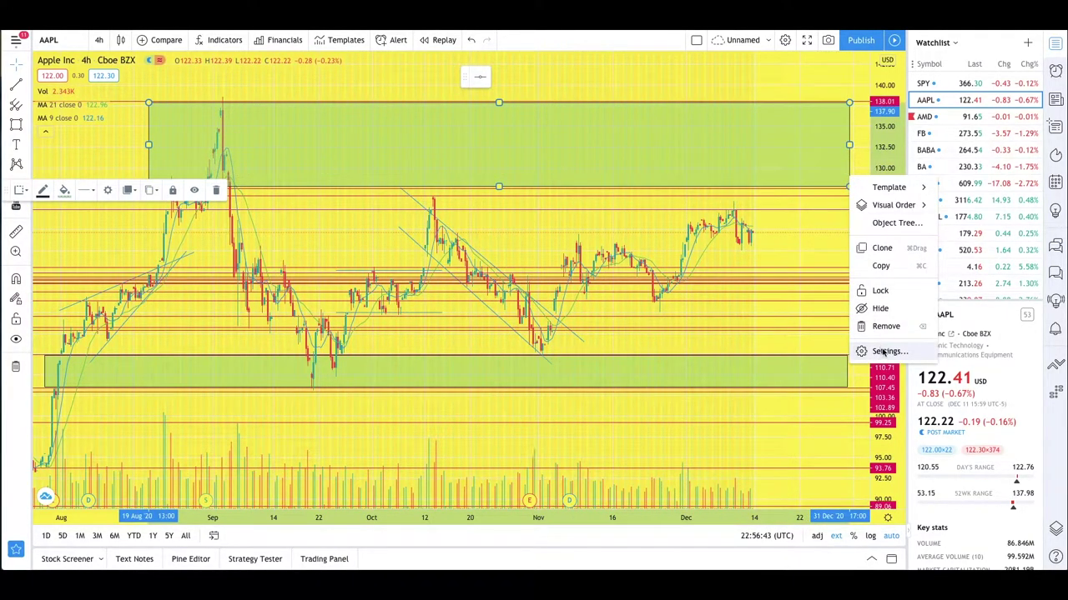
key("Escape")
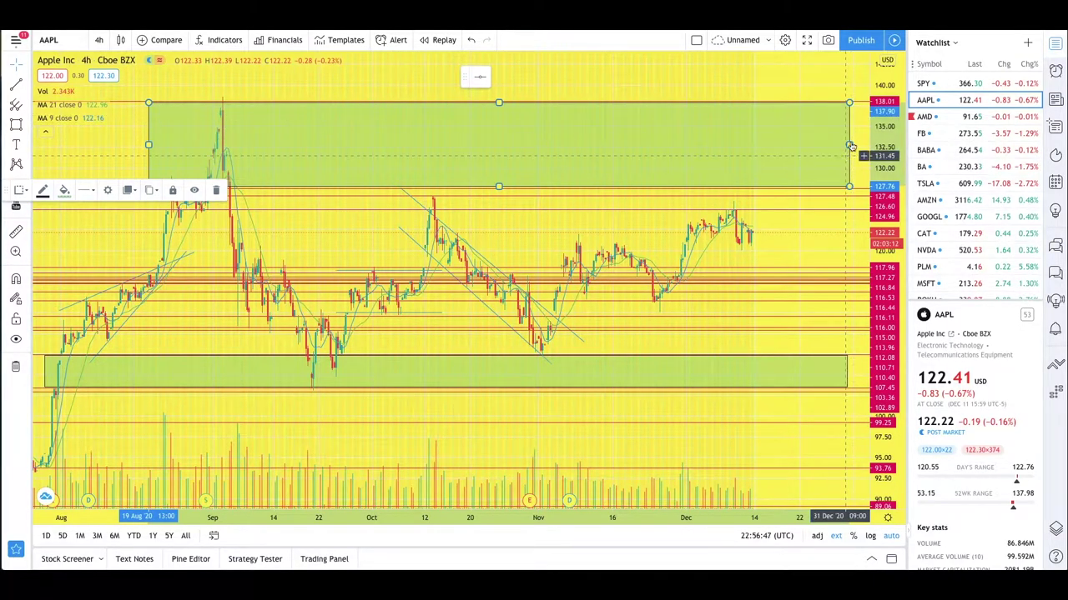
right_click(851, 144)
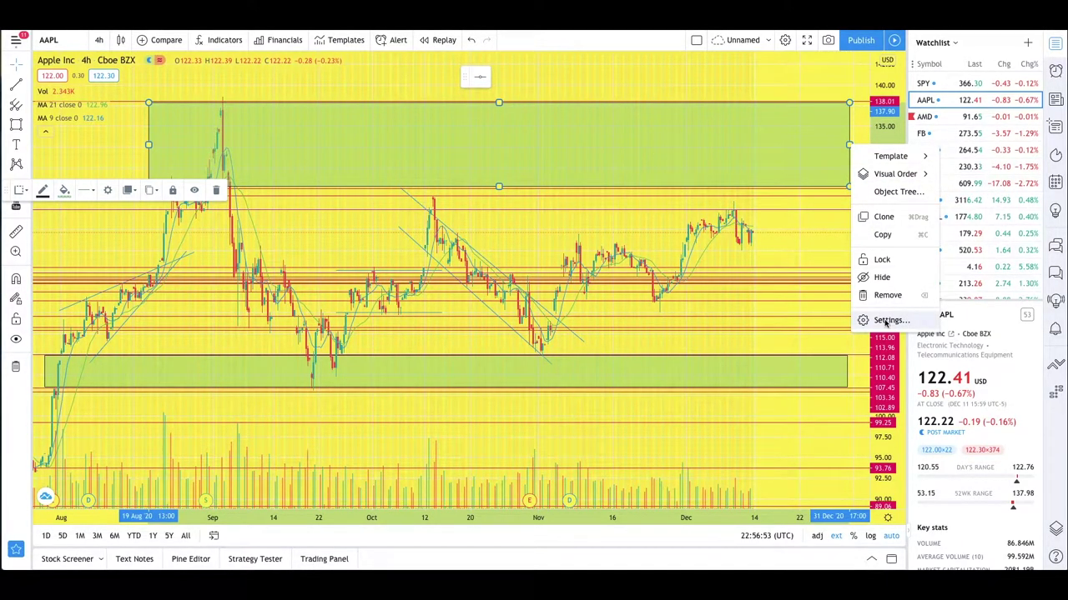
key("Escape")
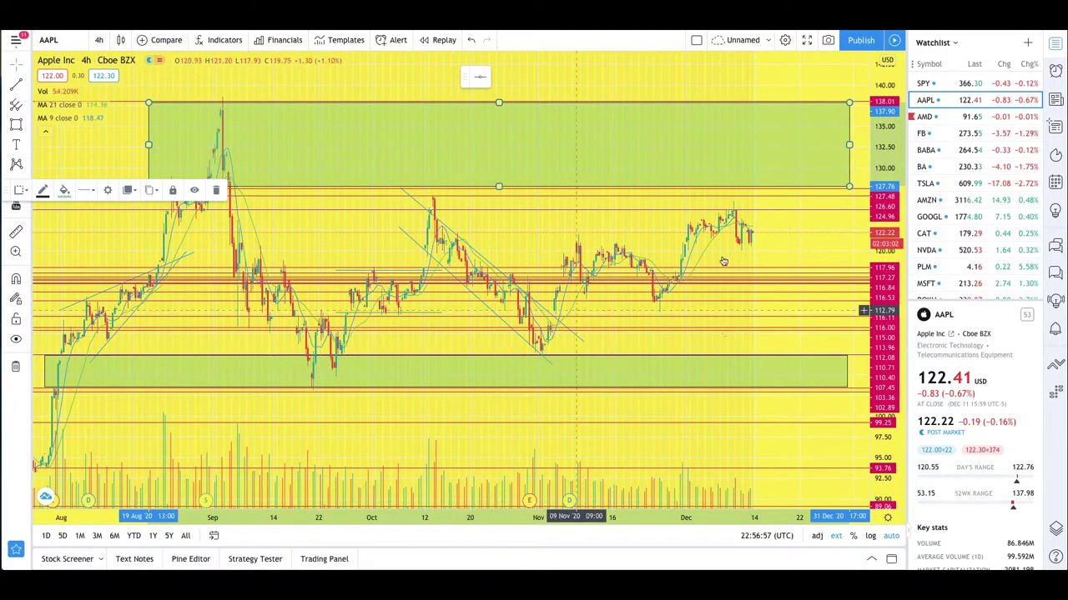
left_click(145, 158)
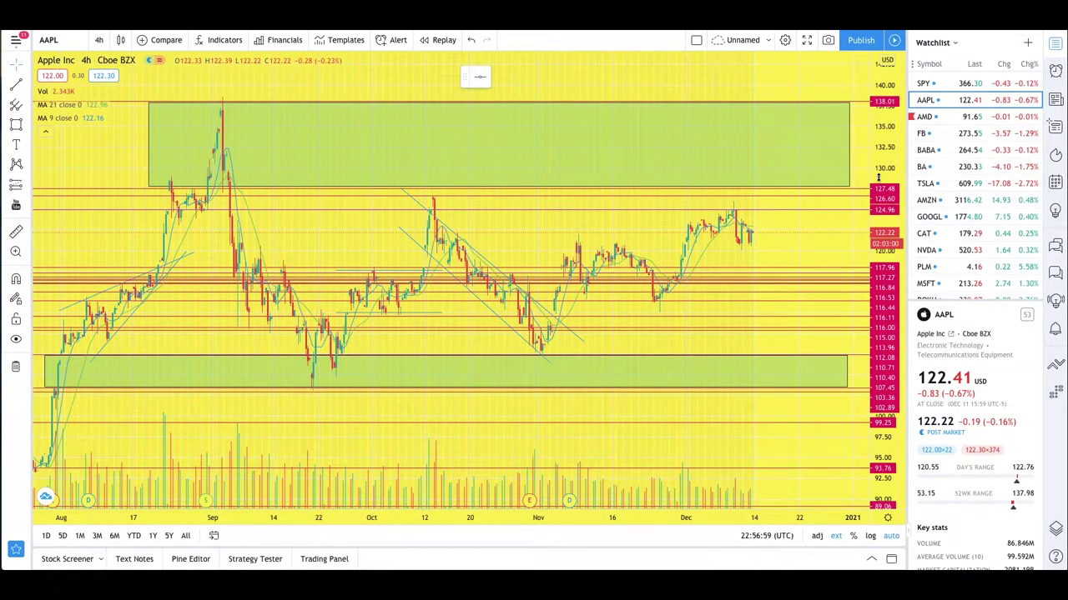
Change the fill colour of the rectangle zone around the September high to red
right_click(849, 163)
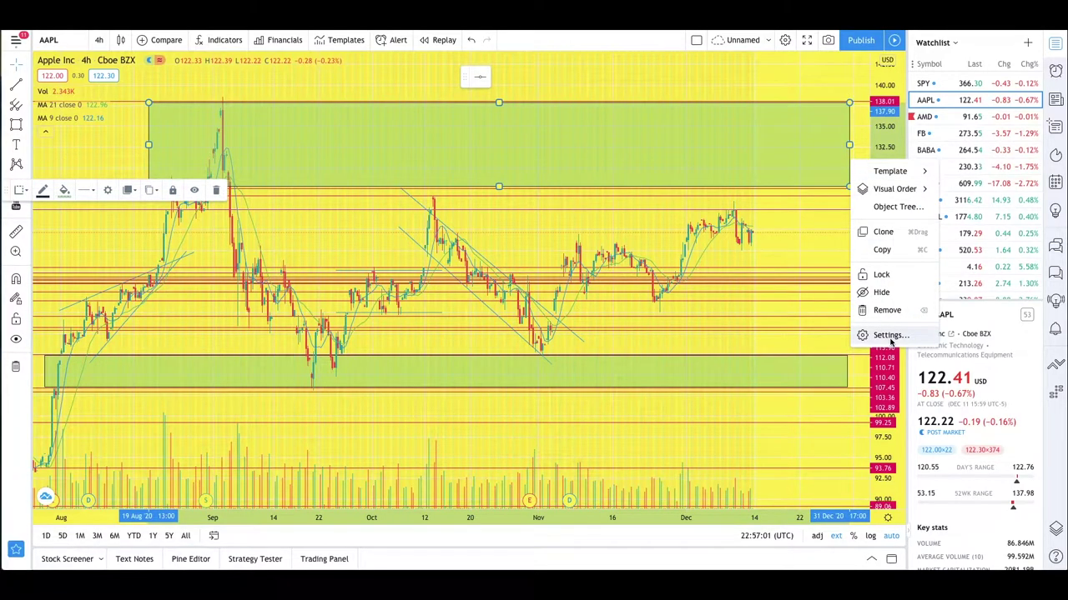
key("Escape")
left_click(65, 191)
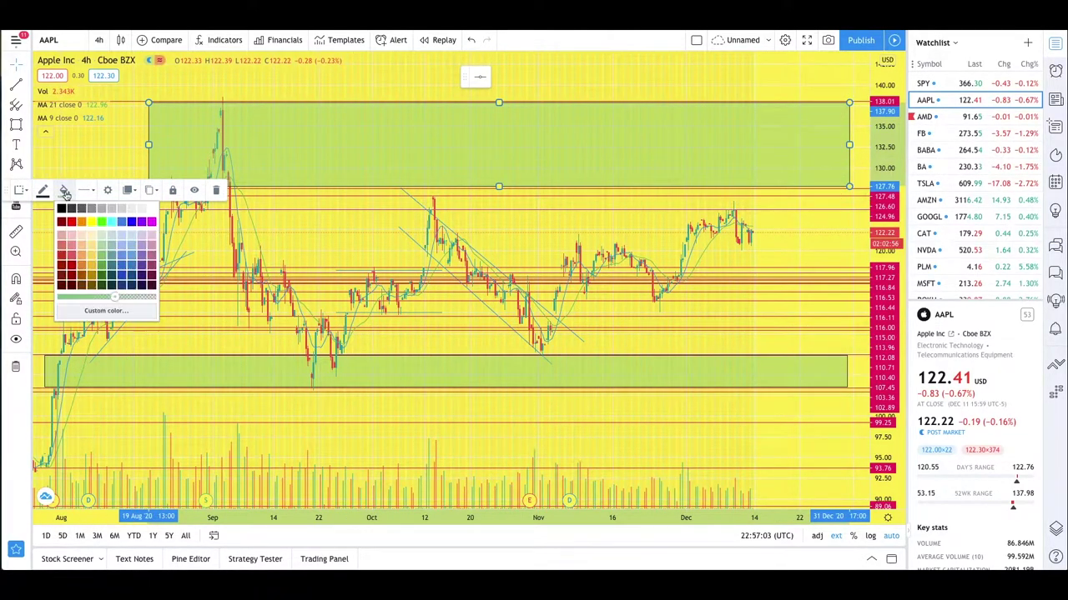
left_click(67, 223)
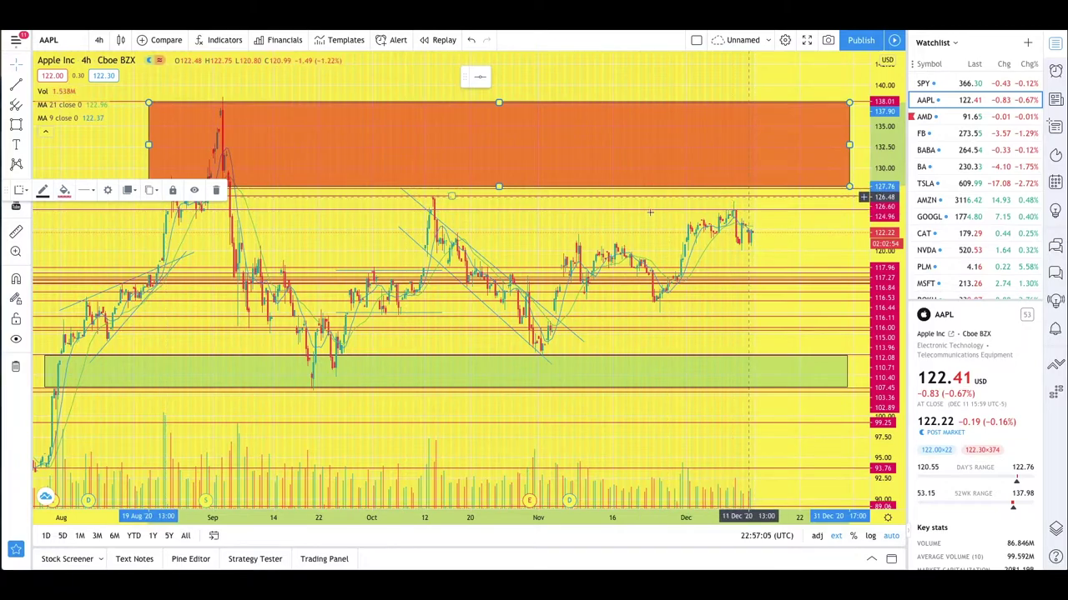
left_click(329, 239)
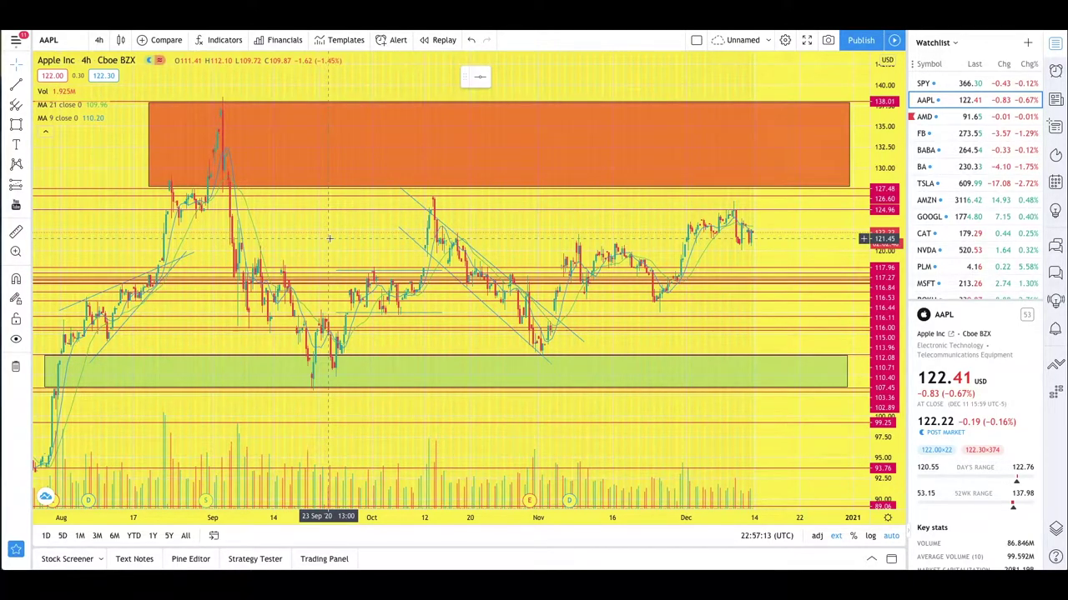
Extend the end of the green support rectangle slightly to 31 Dec 2020 21:00
left_click(846, 372)
left_click_drag(846, 370, 850, 371)
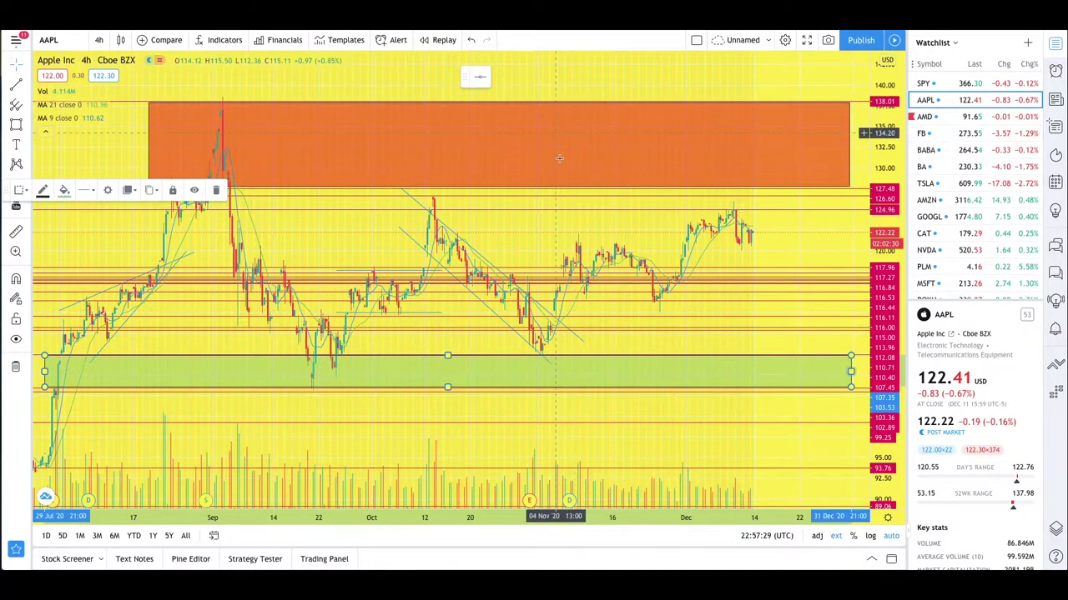
left_click(538, 245)
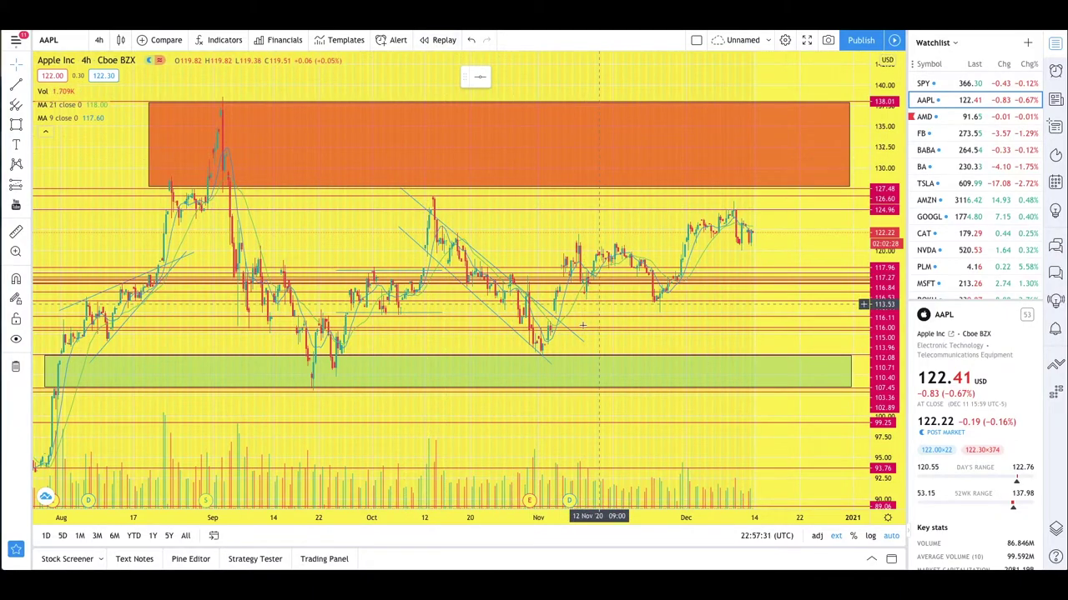
Switch the Apple chart to the 3-hour interval
scroll(738, 305, "up", 1)
scroll(737, 305, "up", 1)
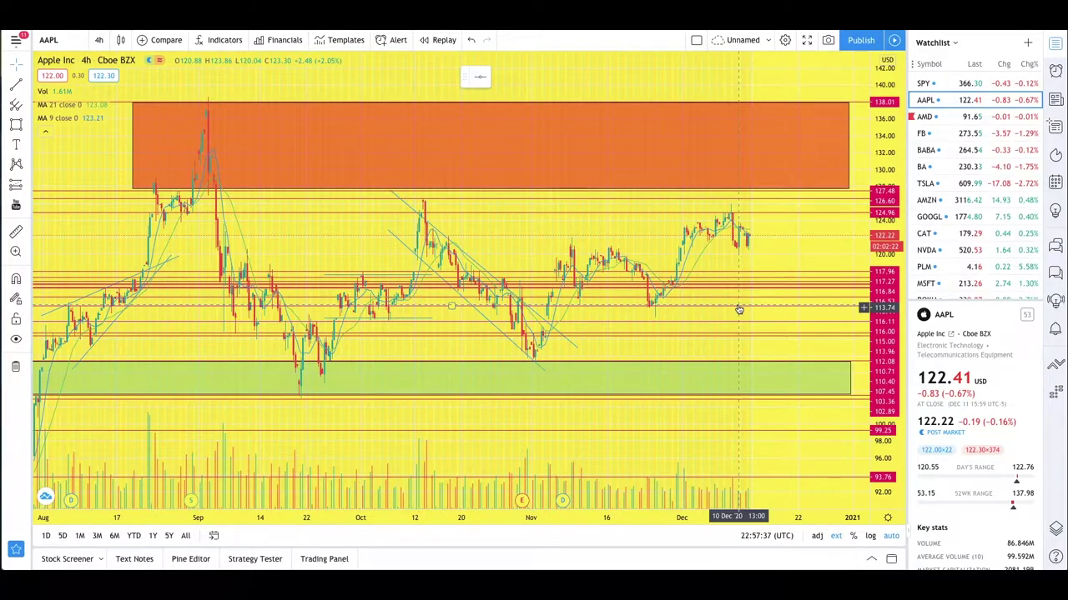
left_click(99, 40)
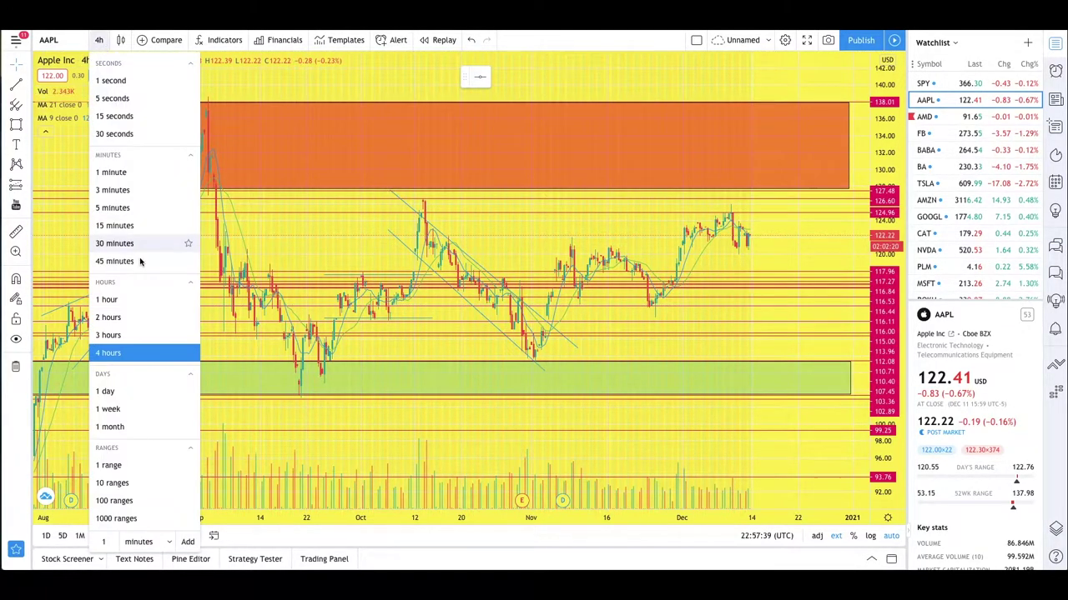
left_click(125, 335)
scroll(123, 336, "down", 5)
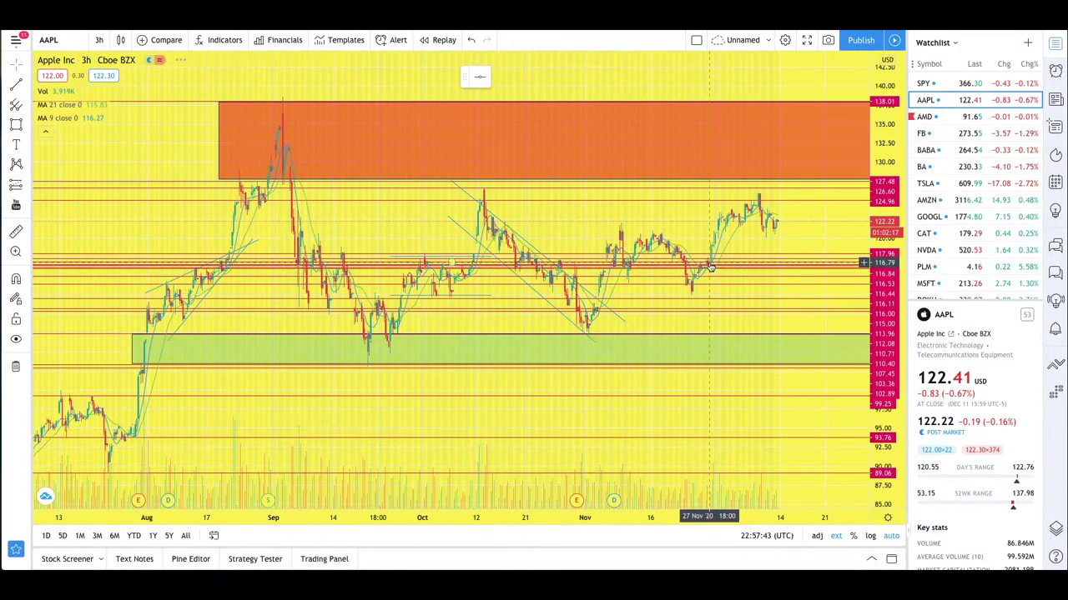
scroll(709, 267, "up", 2)
scroll(558, 234, "up", 3)
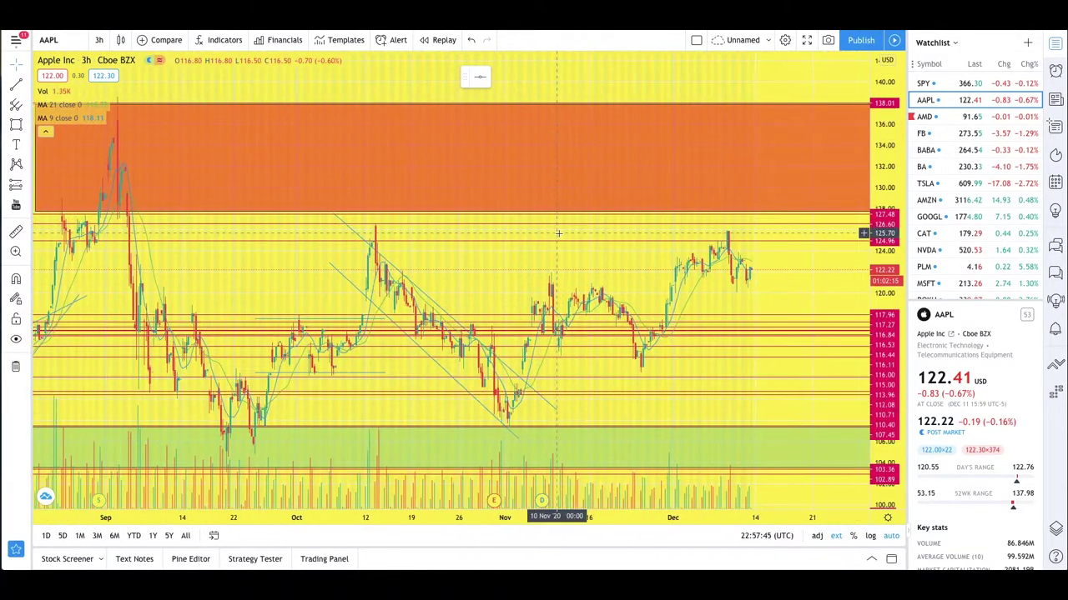
Draw a narrow rectangle zone from about 126.55 down to 124.95, spanning 19 Aug to late December 2020
scroll(558, 234, "down", 3)
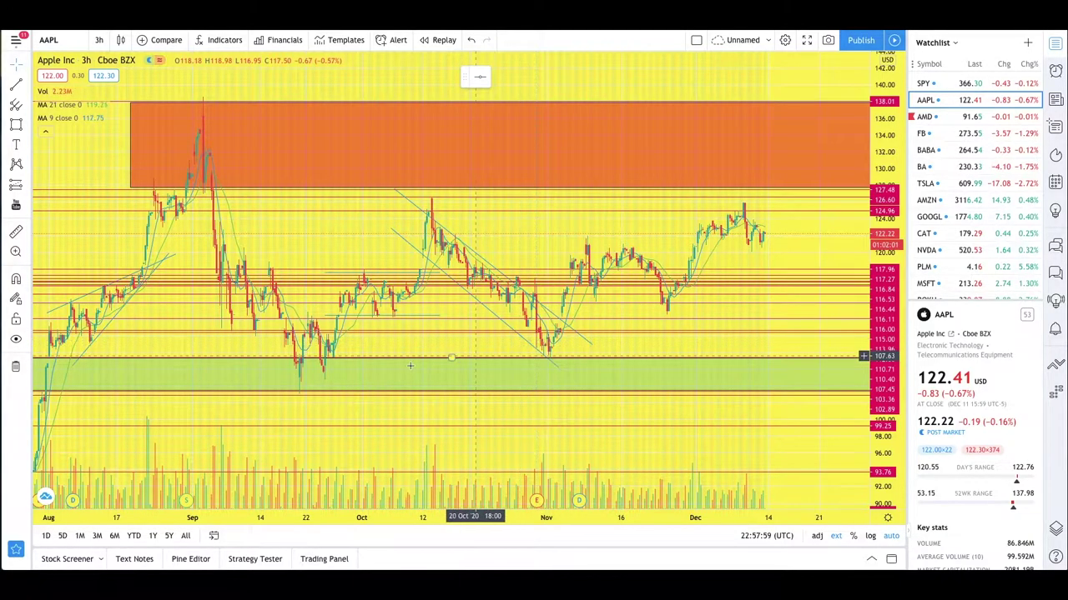
left_click(27, 125)
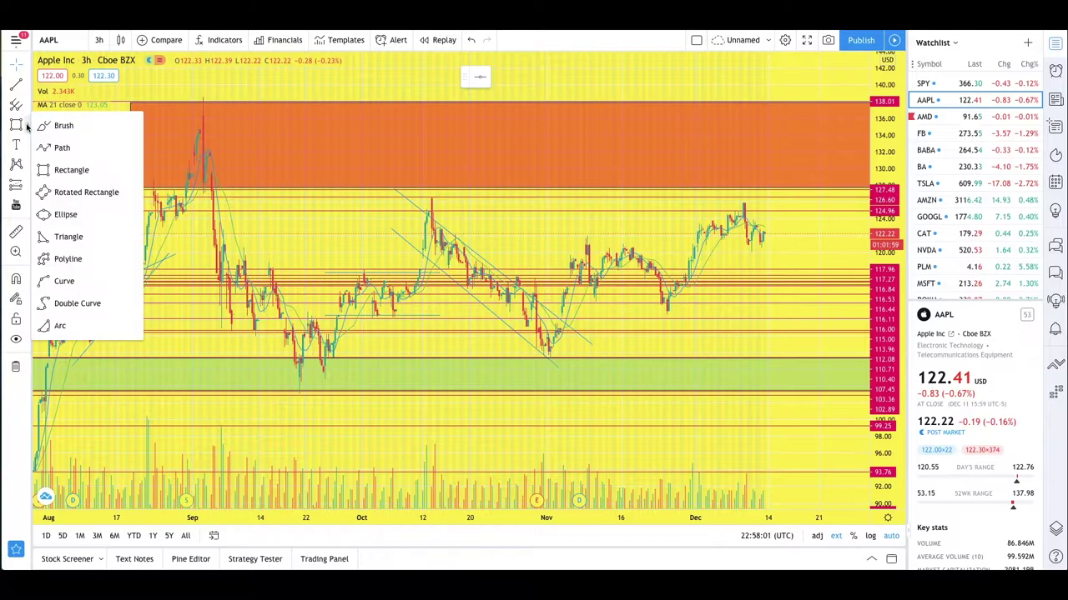
left_click(67, 166)
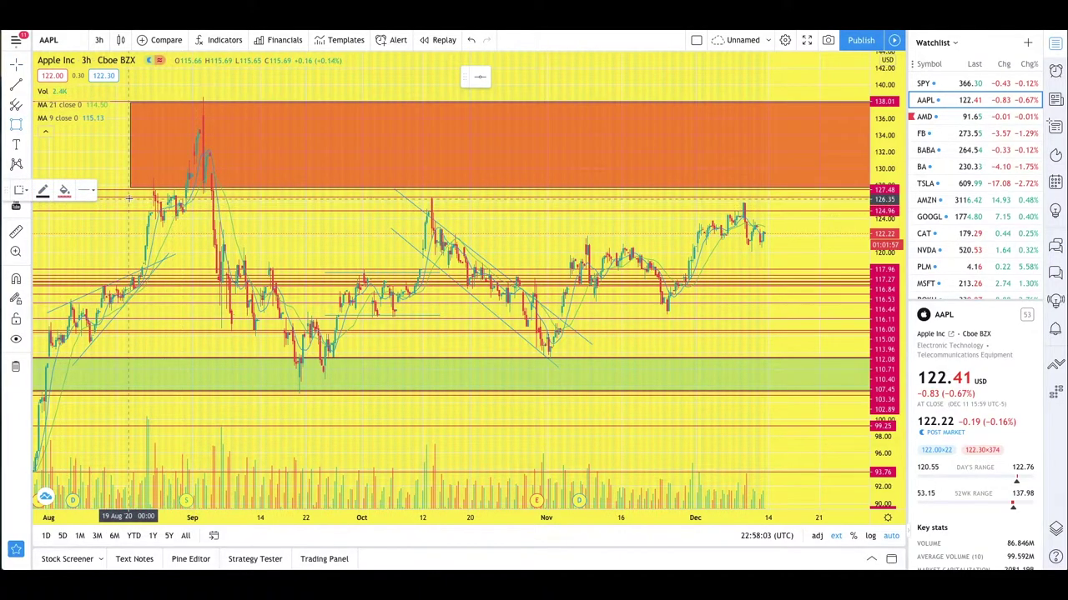
mouse_move(129, 198)
left_mouse_down()
mouse_move(231, 213)
mouse_move(867, 205)
mouse_move(868, 221)
mouse_move(868, 210)
left_mouse_up()
left_click(866, 210)
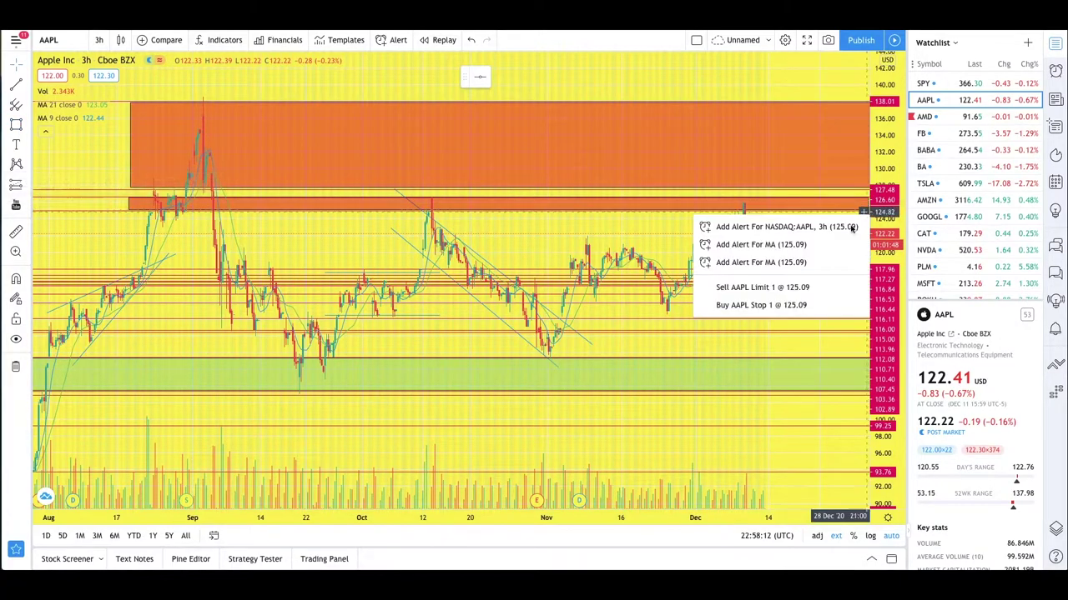
left_click(636, 239)
Move the start of the large red resistance rectangle to about 28 Aug 2020, just before the September high
scroll(795, 249, "up", 2)
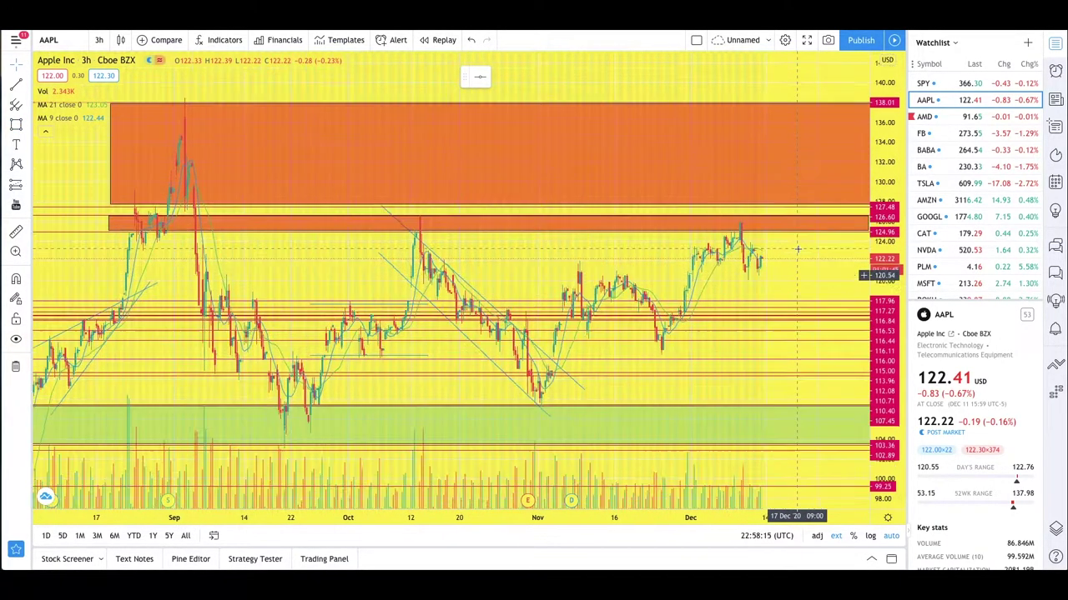
scroll(797, 249, "down", 2)
left_click_drag(796, 369, 723, 388)
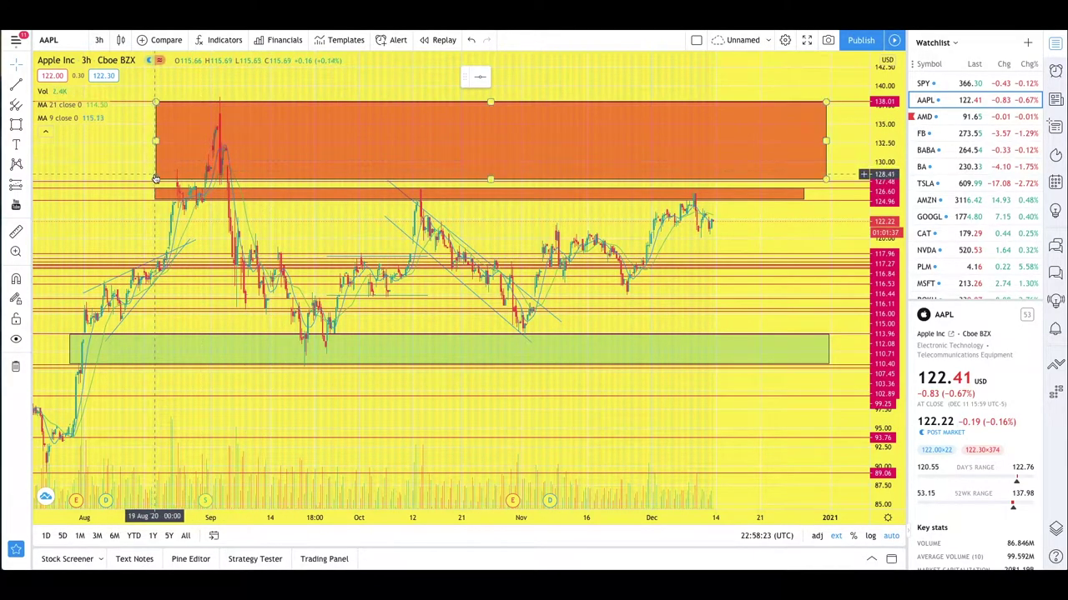
left_click_drag(155, 178, 205, 182)
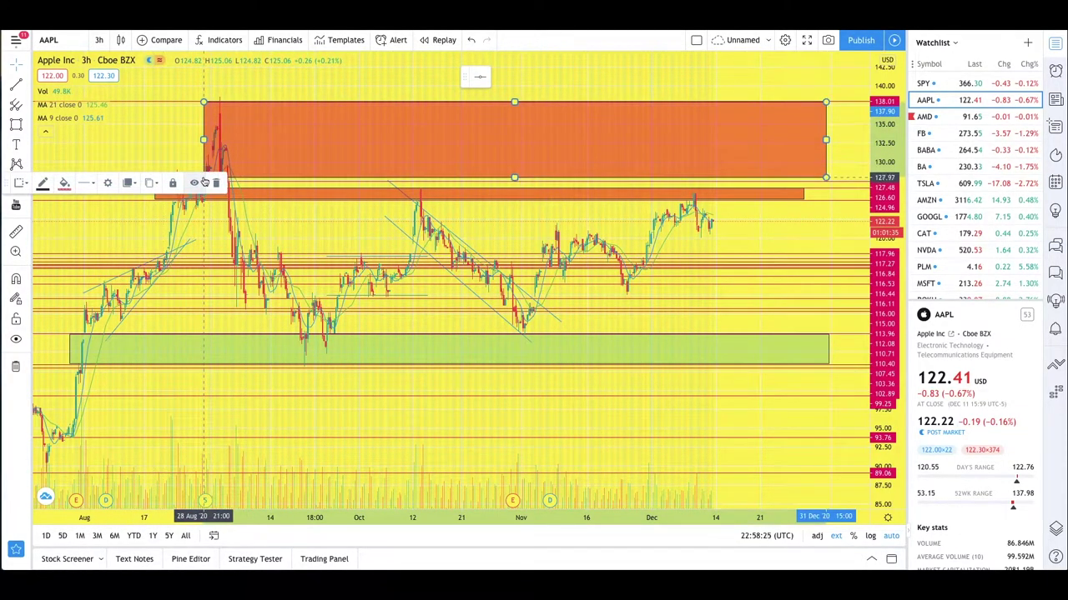
left_click(180, 205)
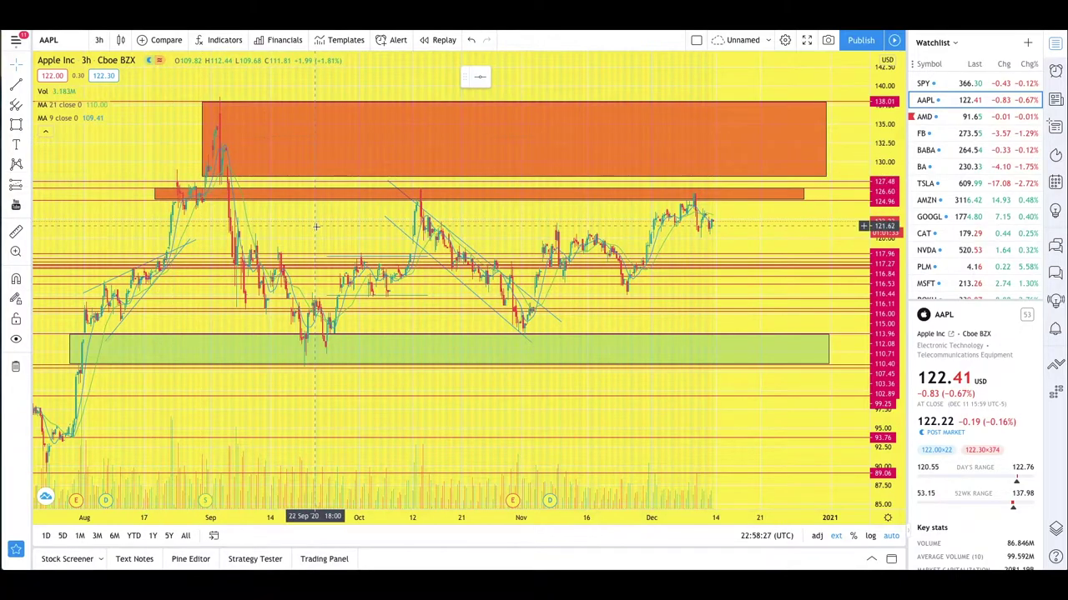
Extend the end of the narrow red rectangle to about 31 Dec 2020, in line with the large red zone
scroll(316, 226, "up", 3)
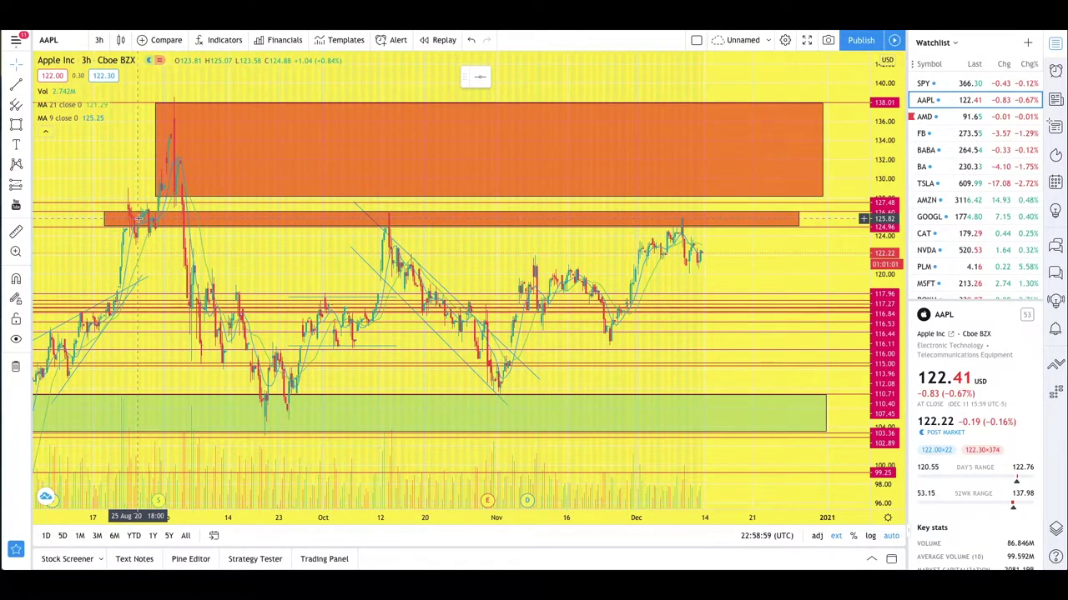
left_click(137, 218)
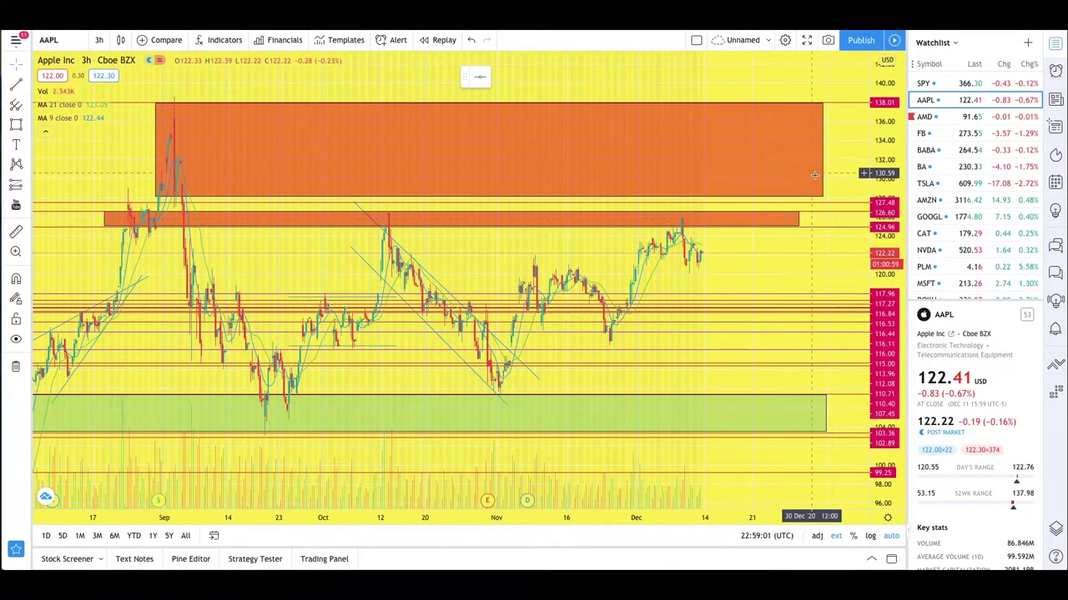
left_click_drag(799, 224, 822, 221)
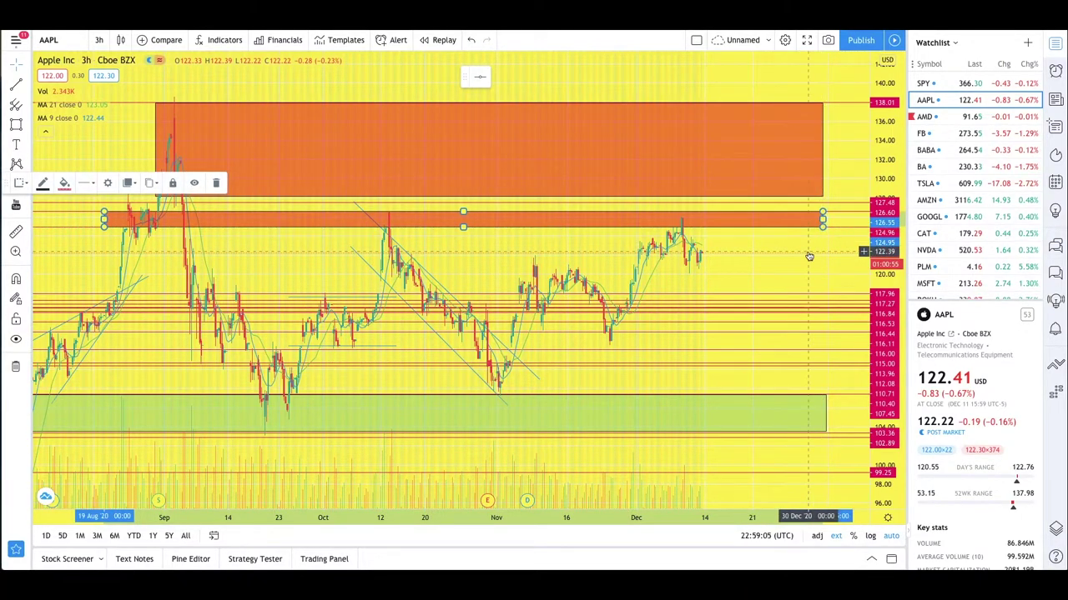
left_click(808, 256)
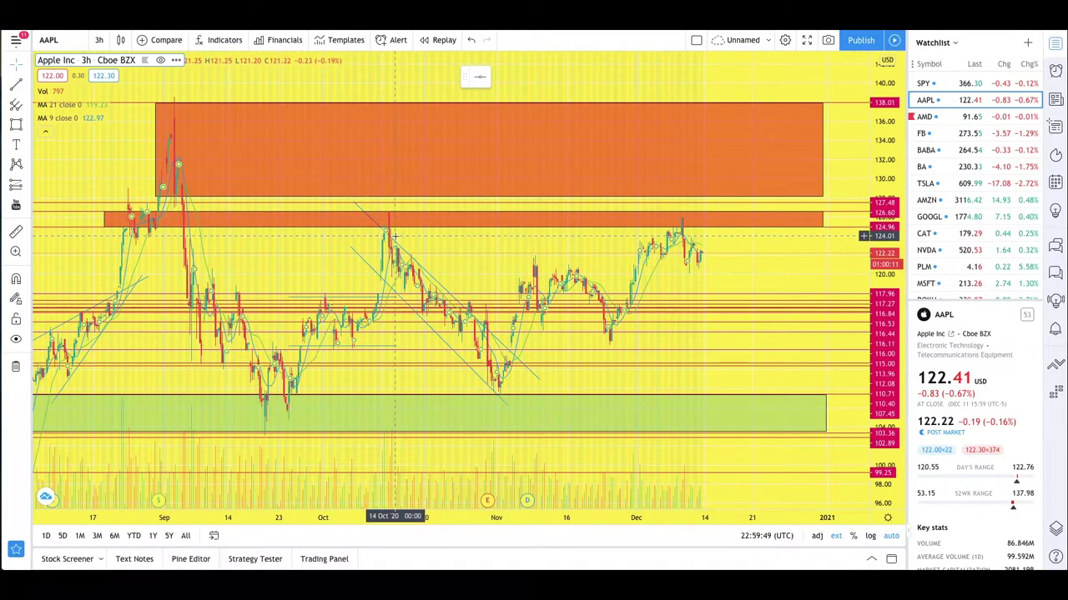
scroll(714, 276, "right", 1)
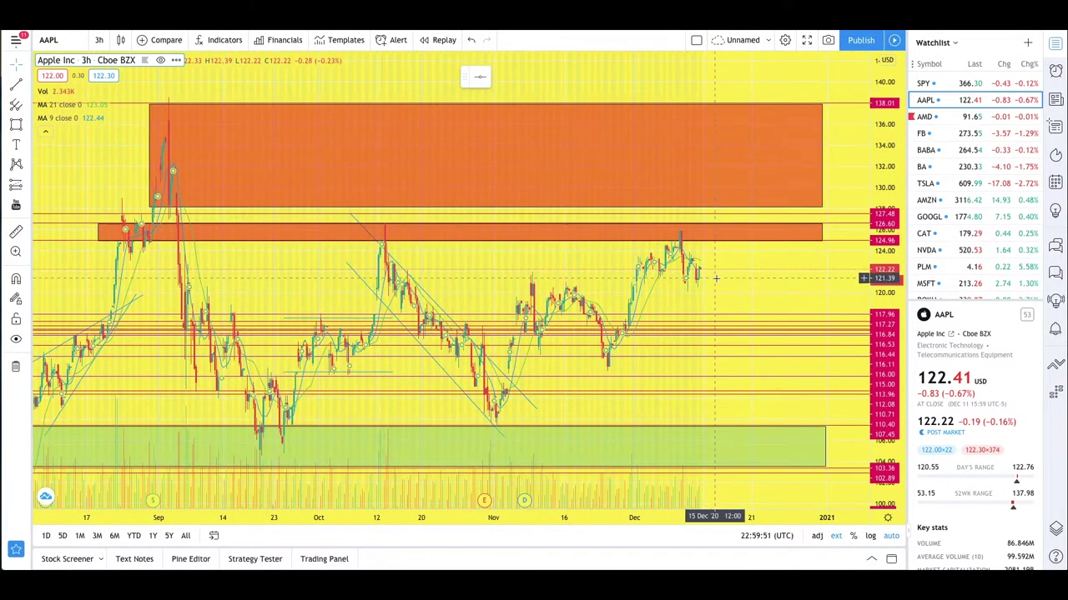
scroll(729, 297, "right", 3)
scroll(729, 297, "right", 1)
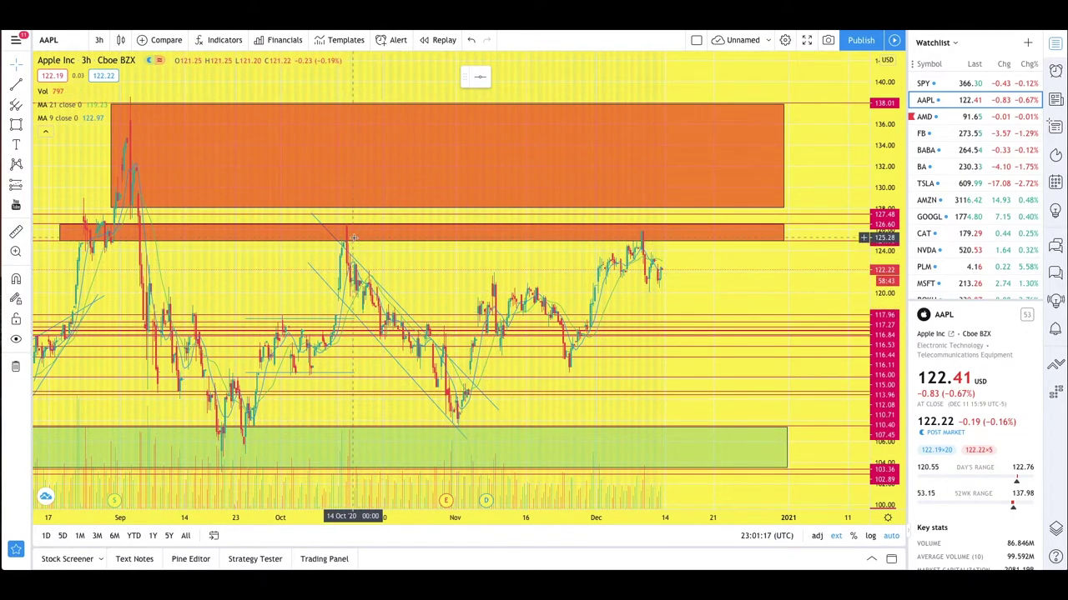
left_click(323, 223)
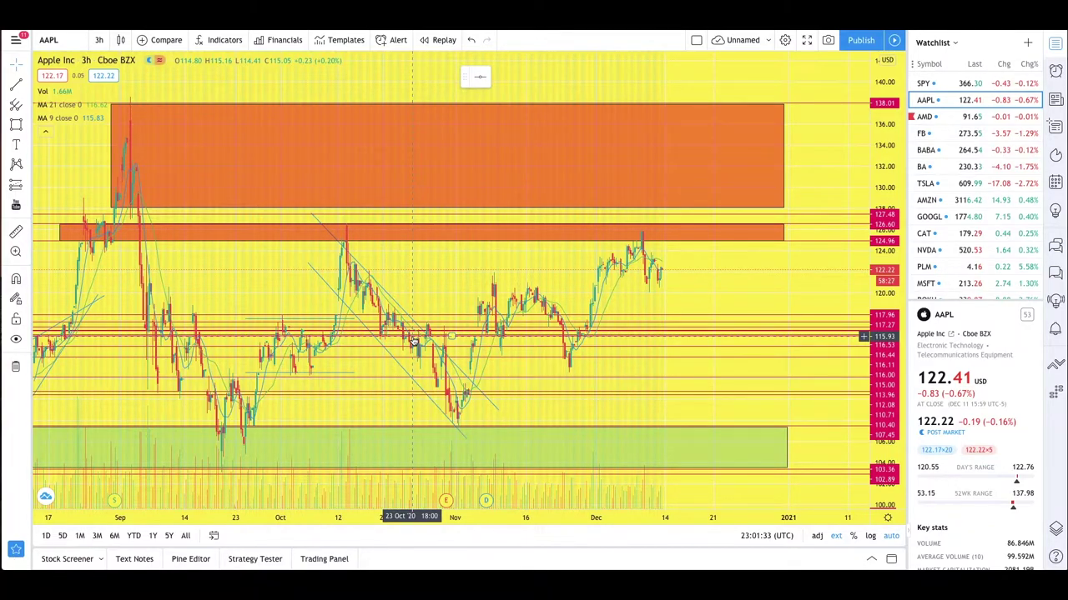
left_click(458, 431)
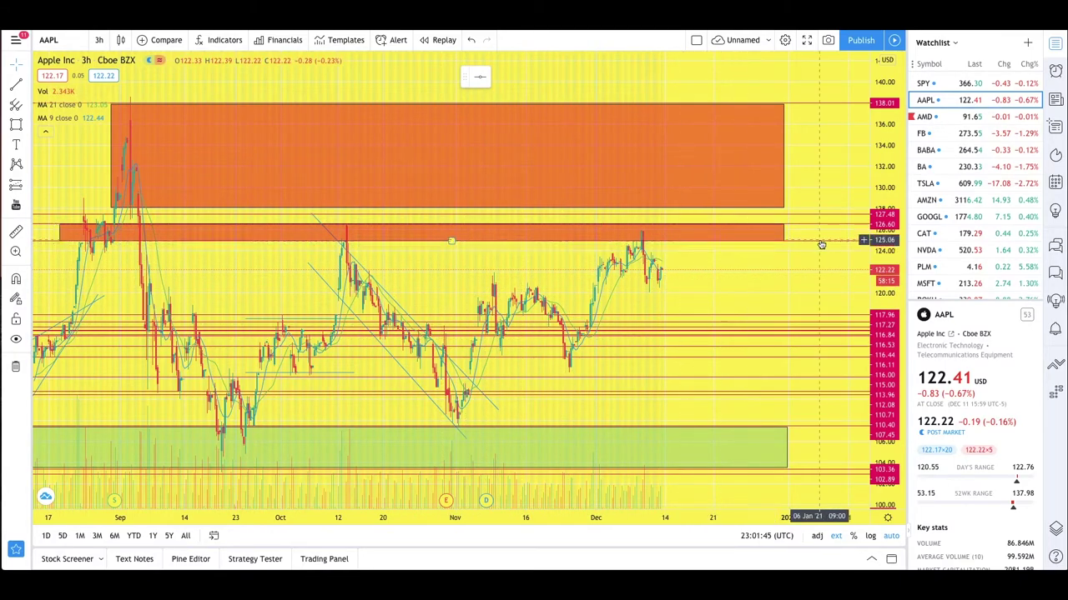
Pull the narrow red rectangle's end back to 2 Nov 2020 and further to late September, and restore it to 31 Dec 2020
left_click(784, 239)
left_click_drag(784, 239, 459, 241)
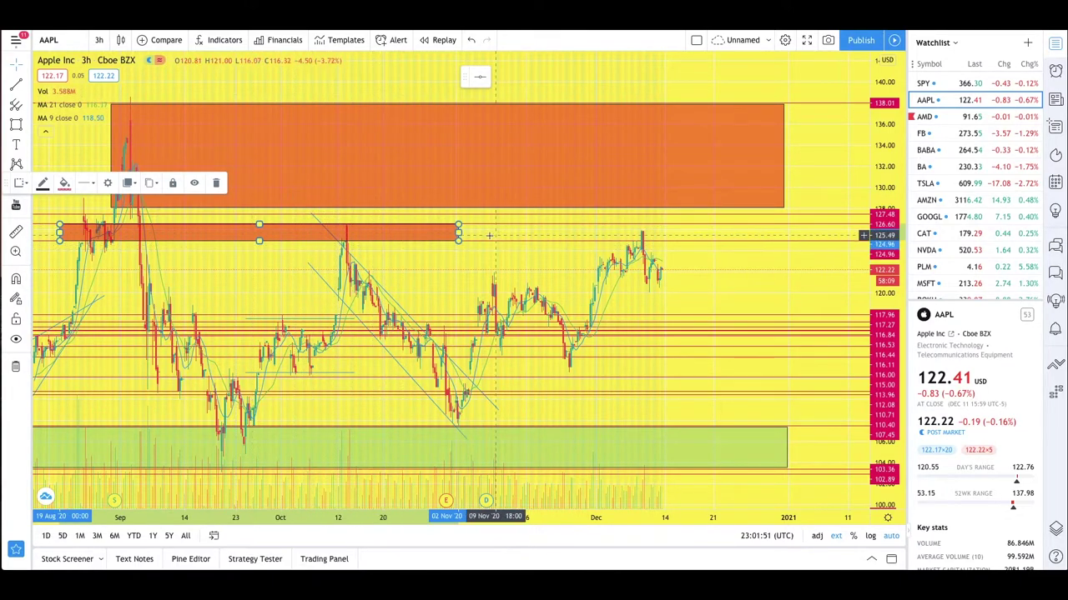
left_click_drag(459, 234, 246, 239)
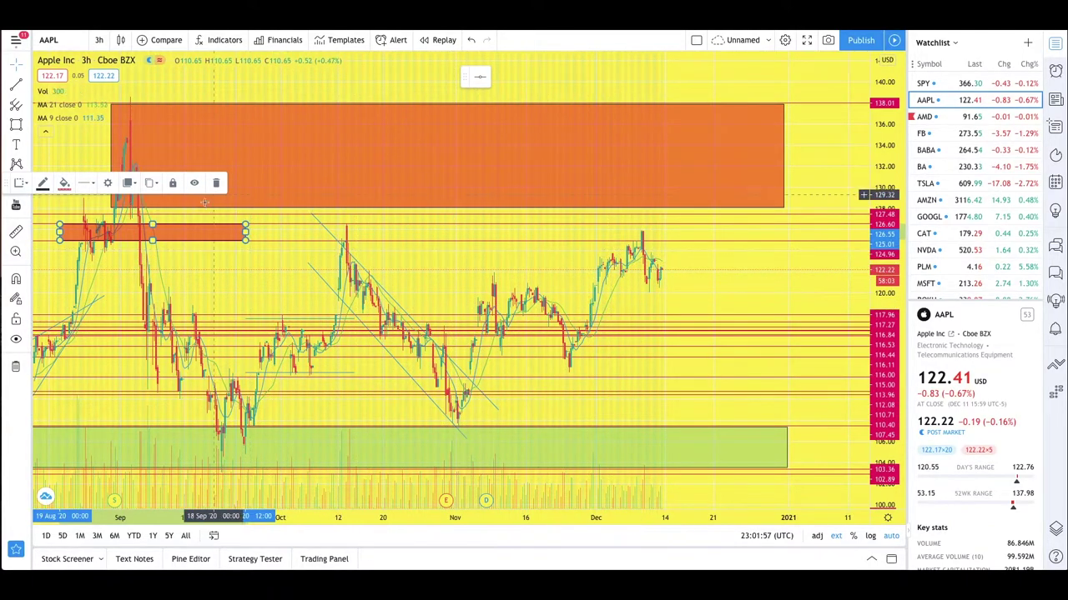
left_click_drag(245, 240, 786, 237)
left_click_drag(786, 233, 781, 233)
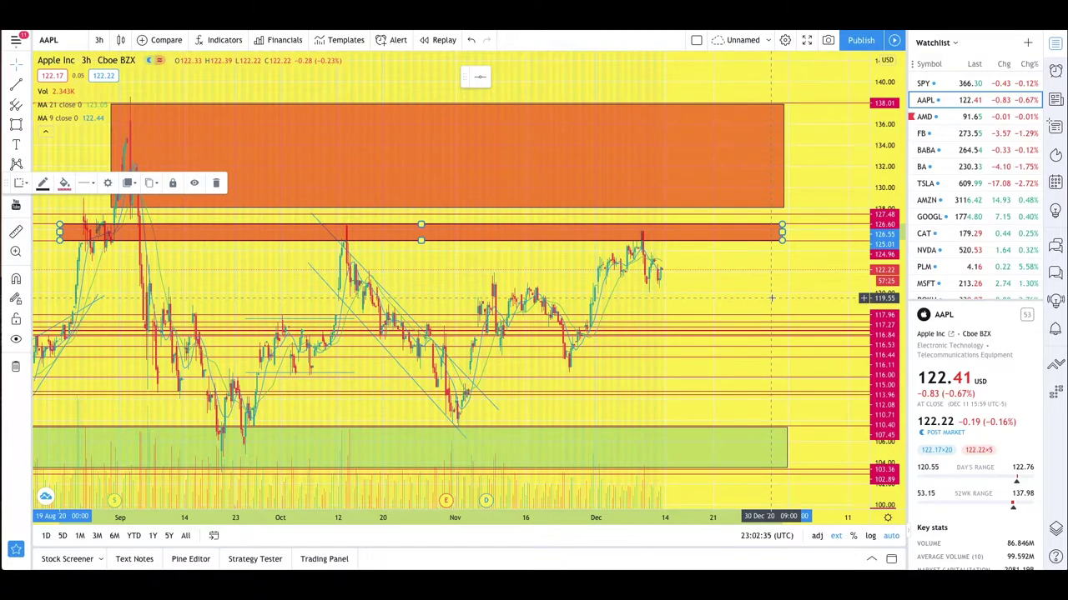
Examine Apple's recent price action between the narrow red resistance zone and the green support zone, close up and over several months
scroll(771, 298, "up", 2)
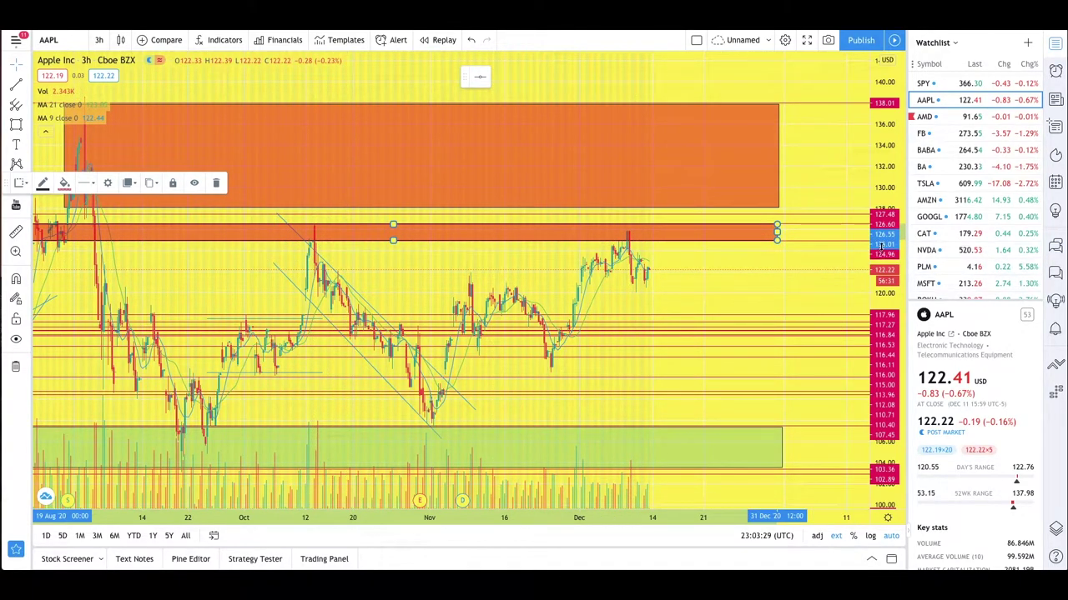
scroll(871, 267, "up", 3)
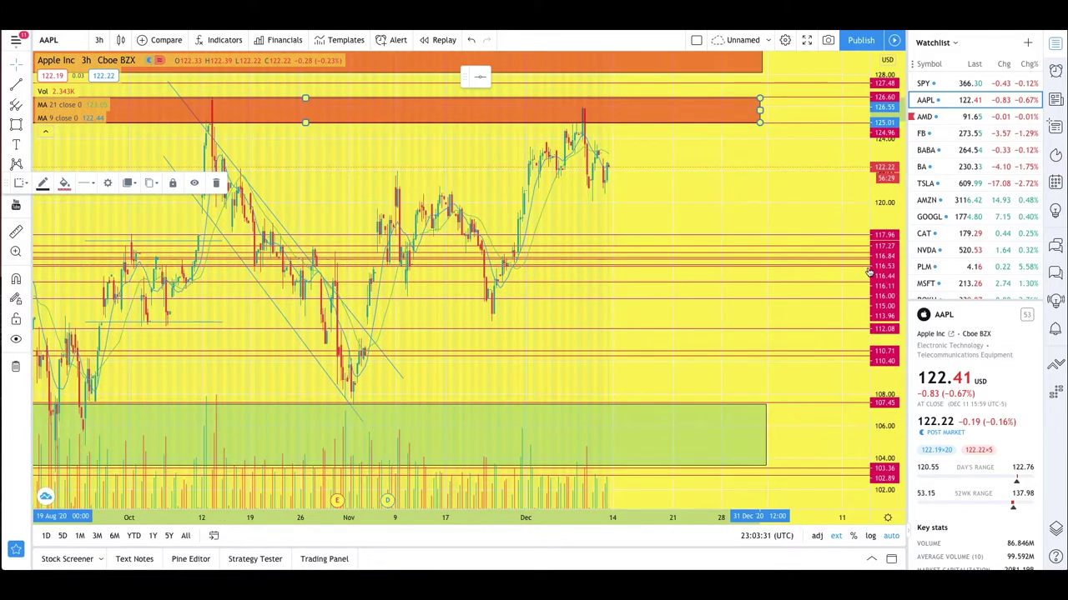
scroll(869, 272, "up", 2)
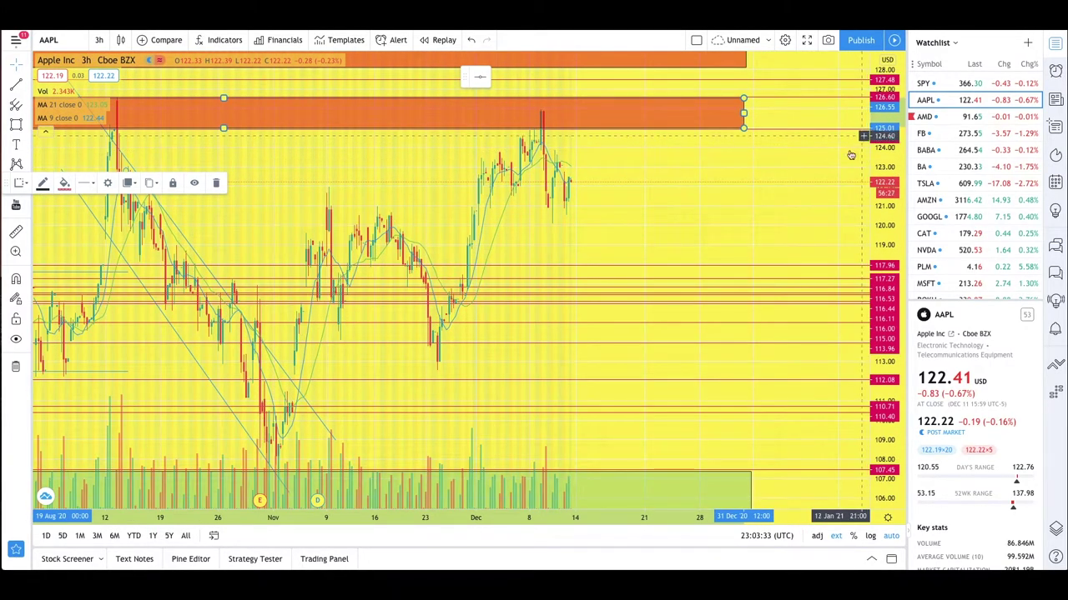
scroll(858, 147, "down", 4)
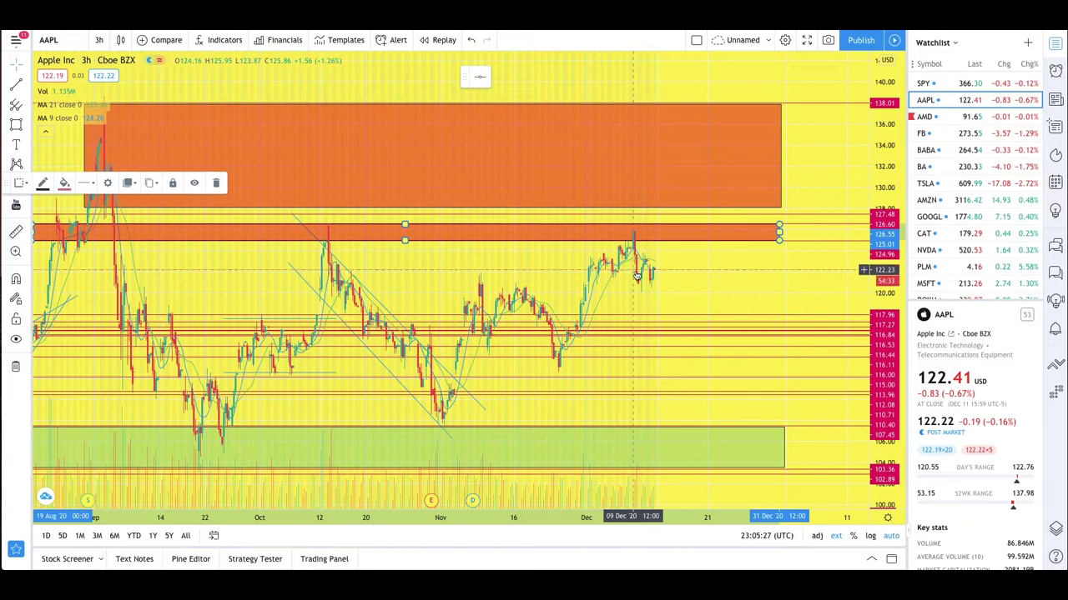
scroll(652, 276, "down", 1)
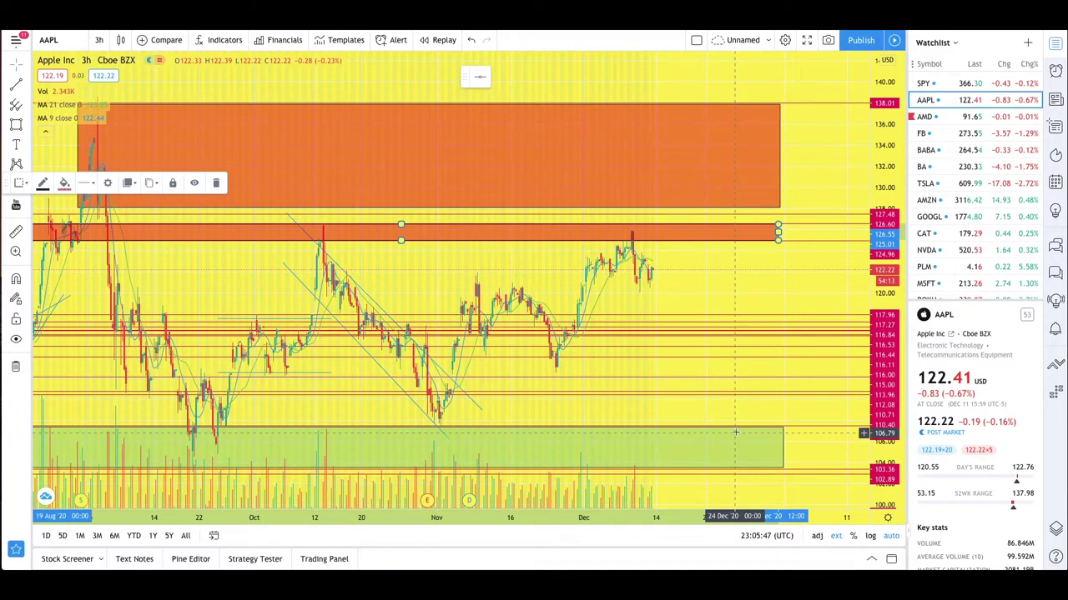
scroll(250, 333, "down", 3)
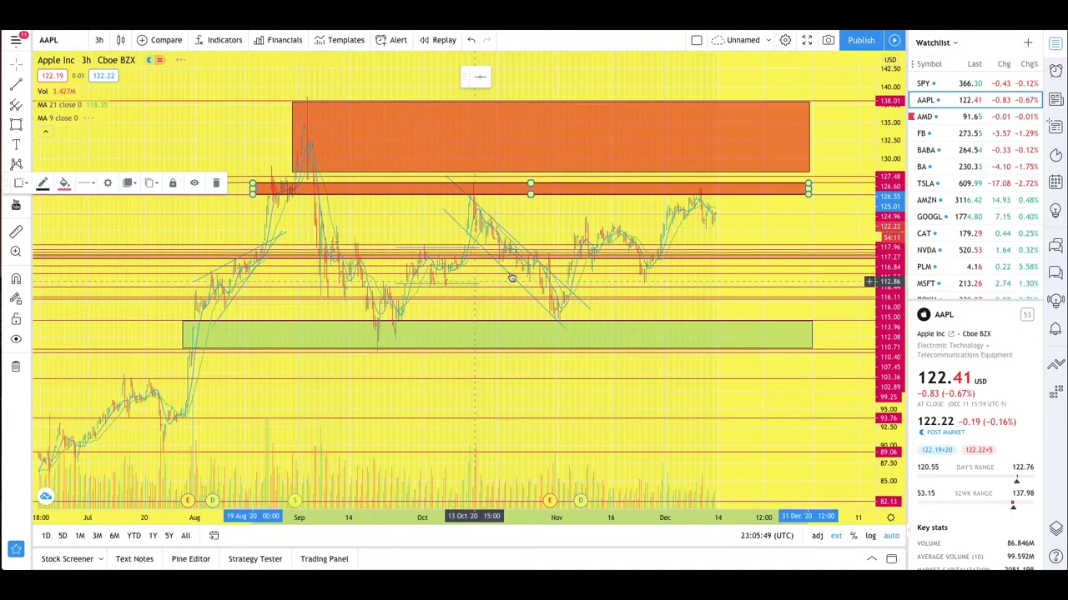
scroll(511, 278, "up", 3)
scroll(638, 250, "down", 1)
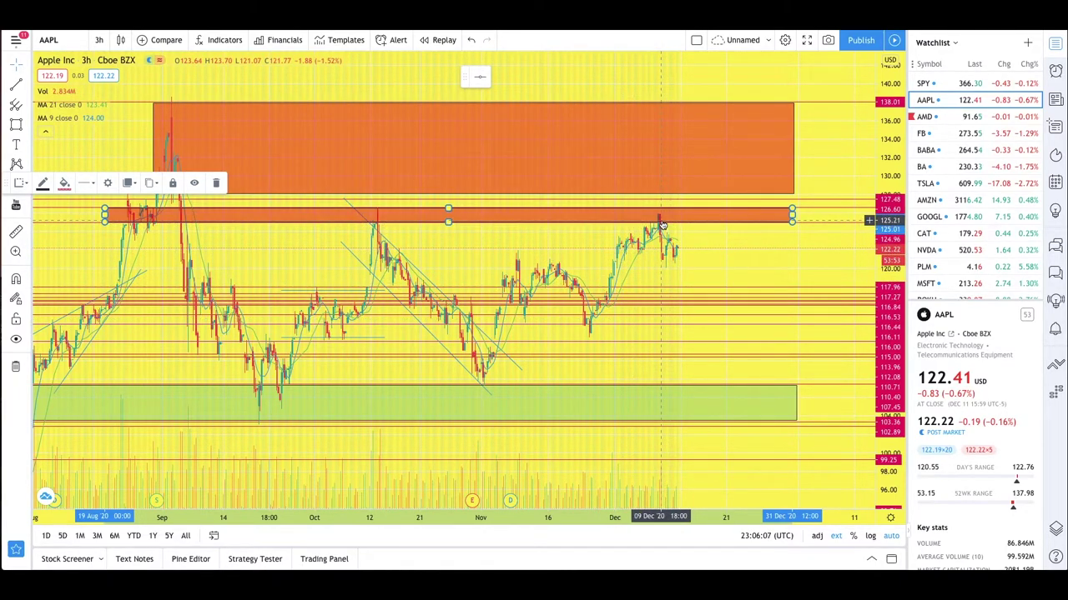
scroll(661, 227, "down", 1)
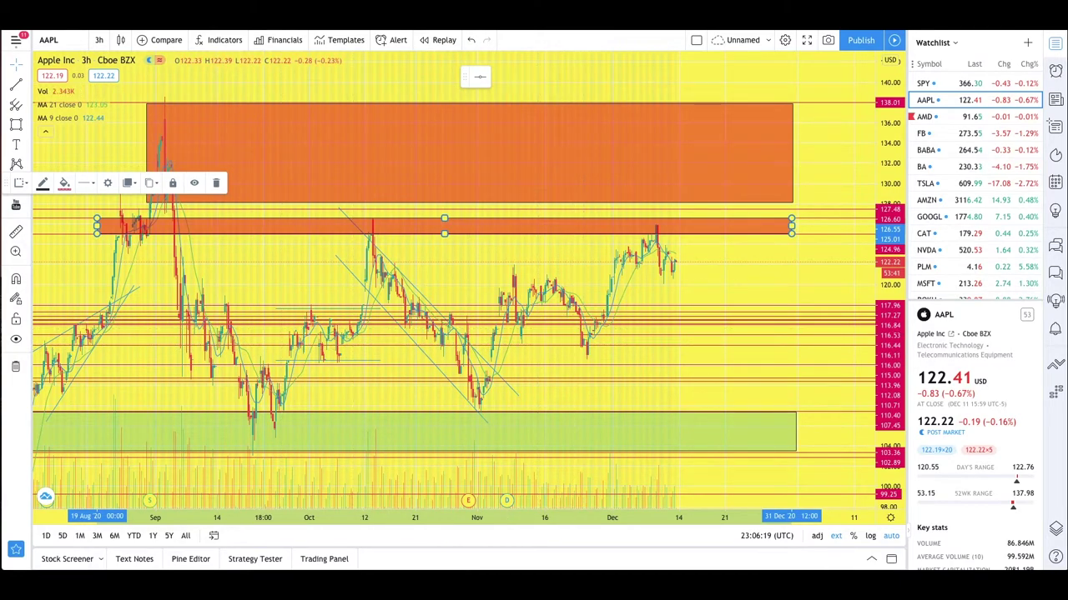
Draw a rectangle zone at the late-November low from about 113.92 down to 112.22, spanning 13 Nov 2020 to 11 Jan 2021
left_click(99, 42)
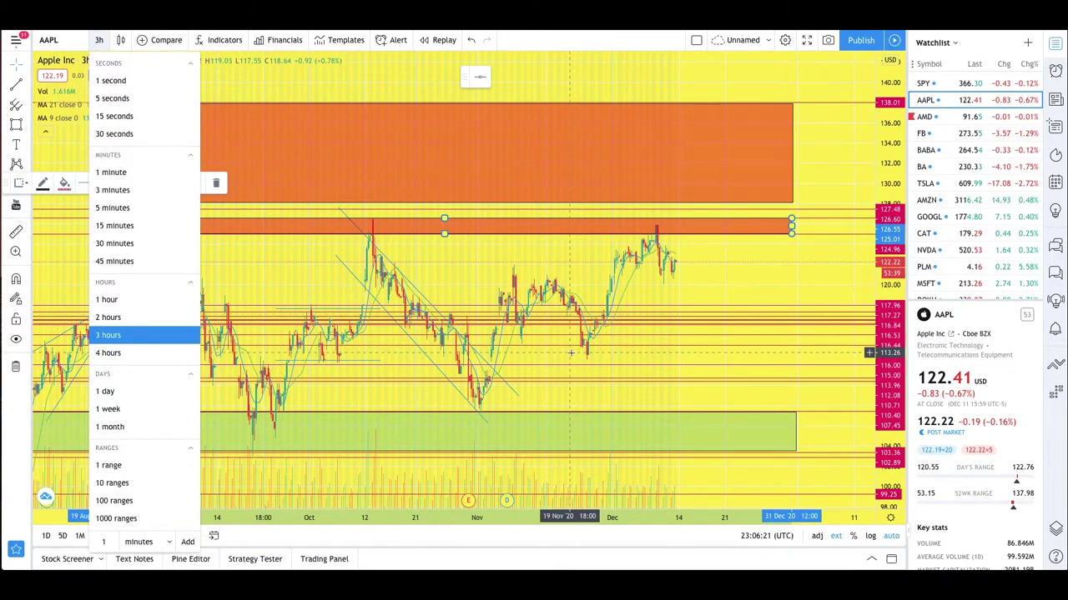
left_click(27, 119)
left_click(26, 124)
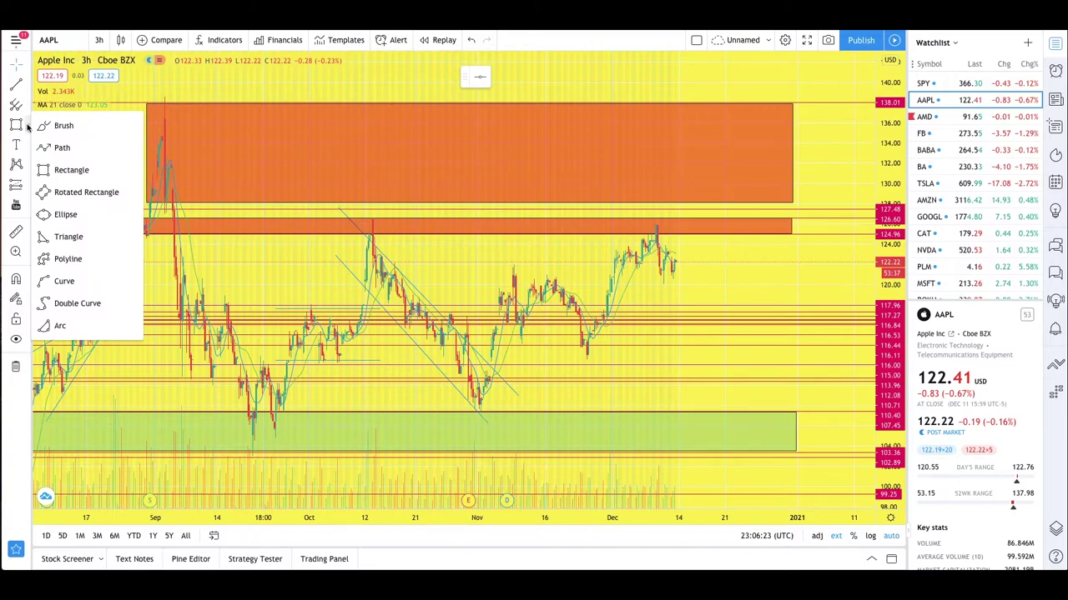
left_click(62, 169)
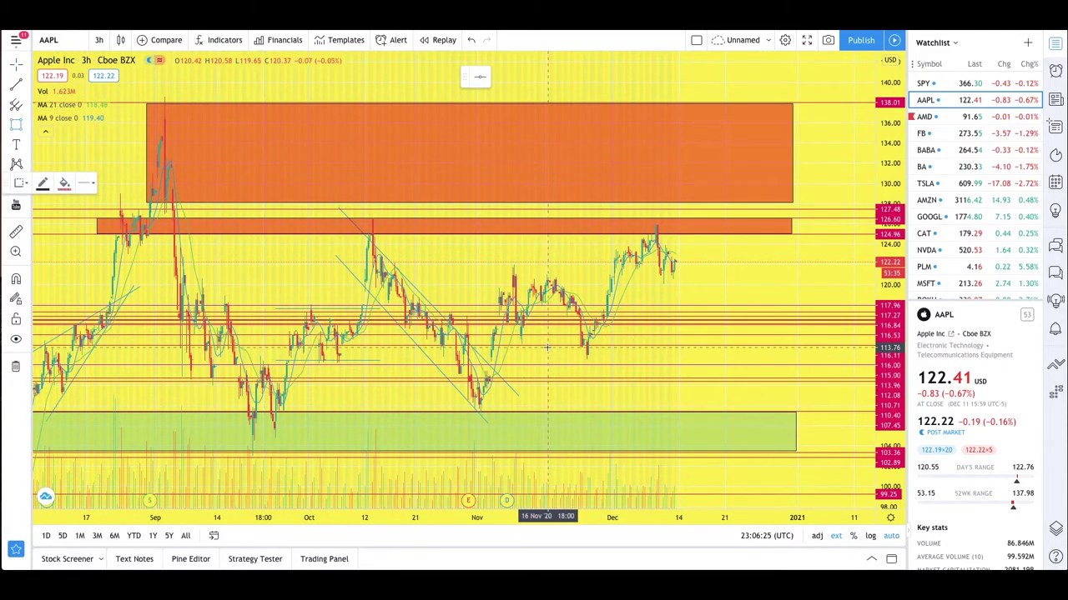
mouse_move(543, 347)
left_mouse_down()
mouse_move(648, 374)
mouse_move(869, 360)
mouse_move(844, 369)
mouse_move(857, 364)
left_mouse_up()
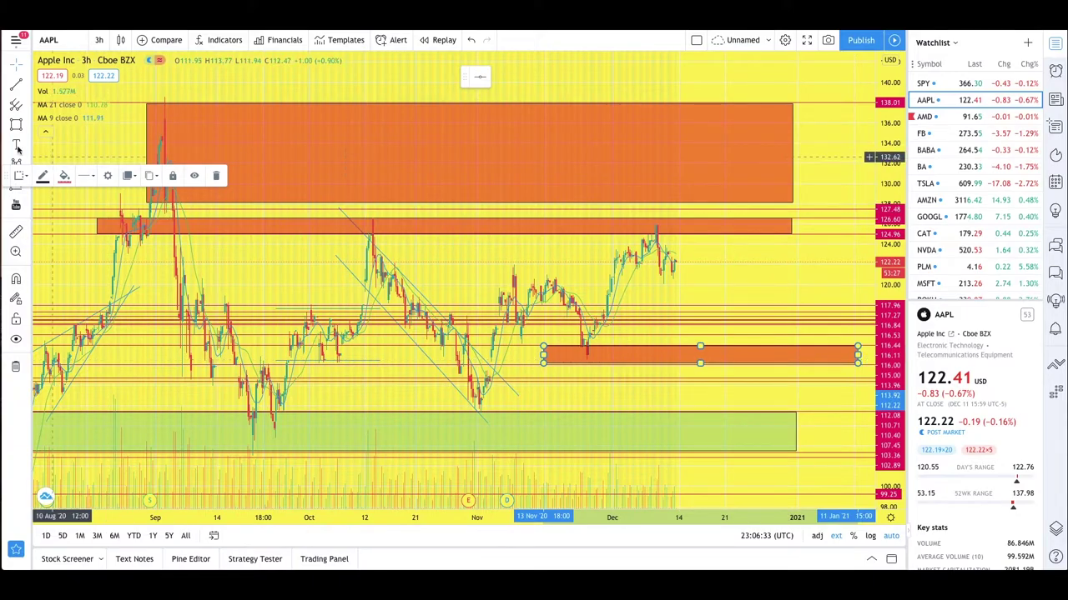
Change the fill colour of the rectangle at the late-November low to a light green, one shade darker than the palest
left_click(65, 177)
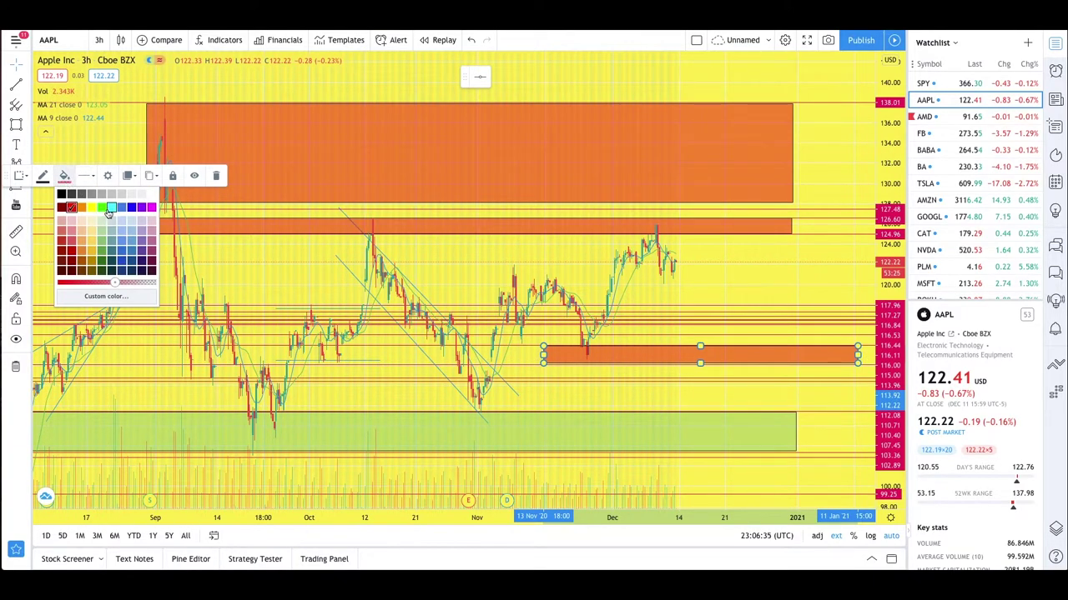
left_click(101, 222)
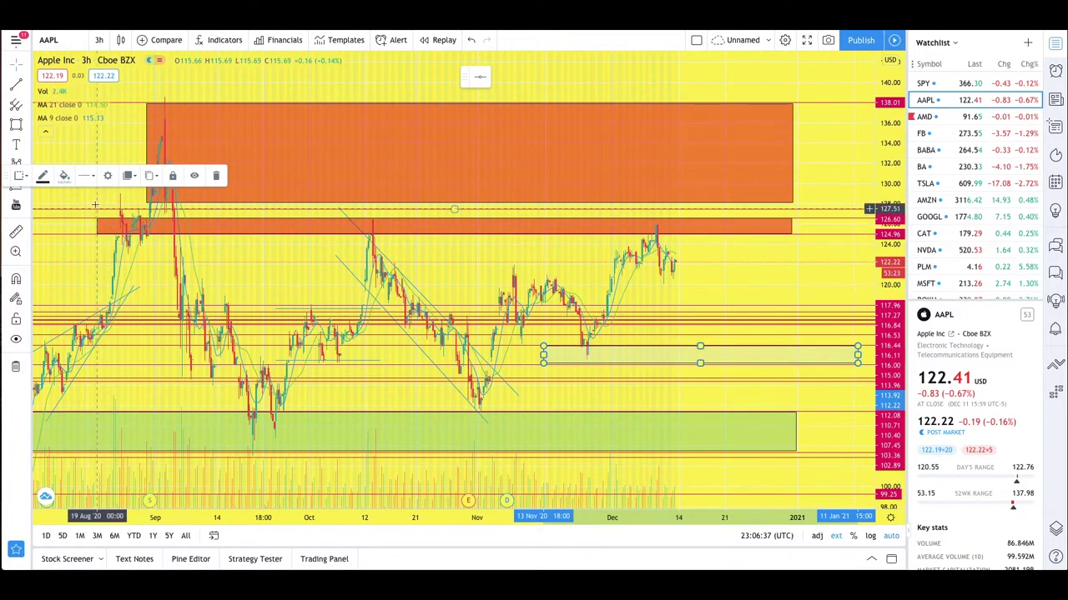
left_click(65, 178)
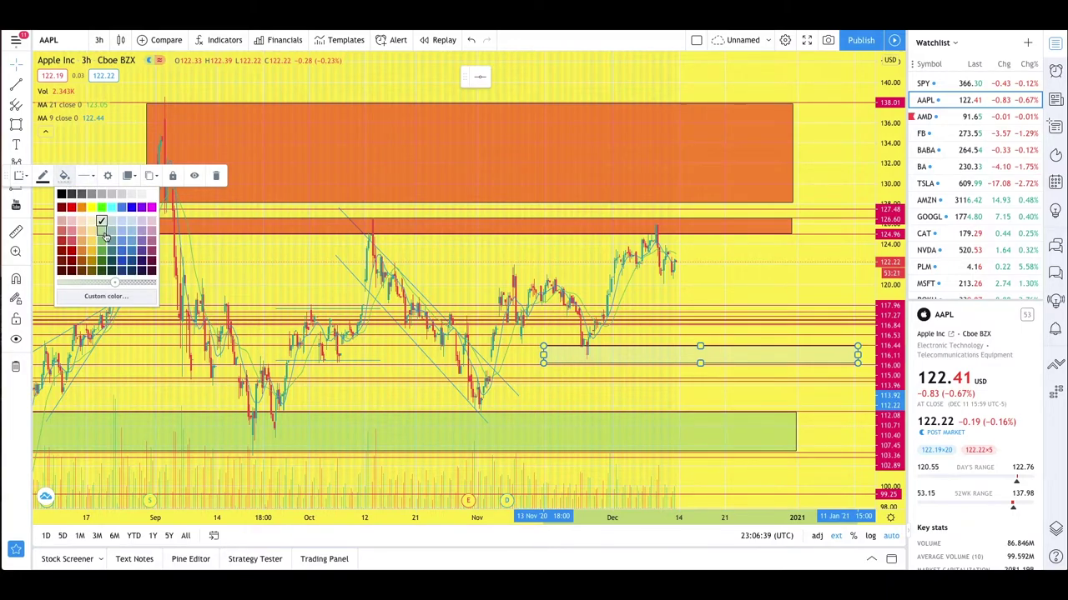
left_click(102, 232)
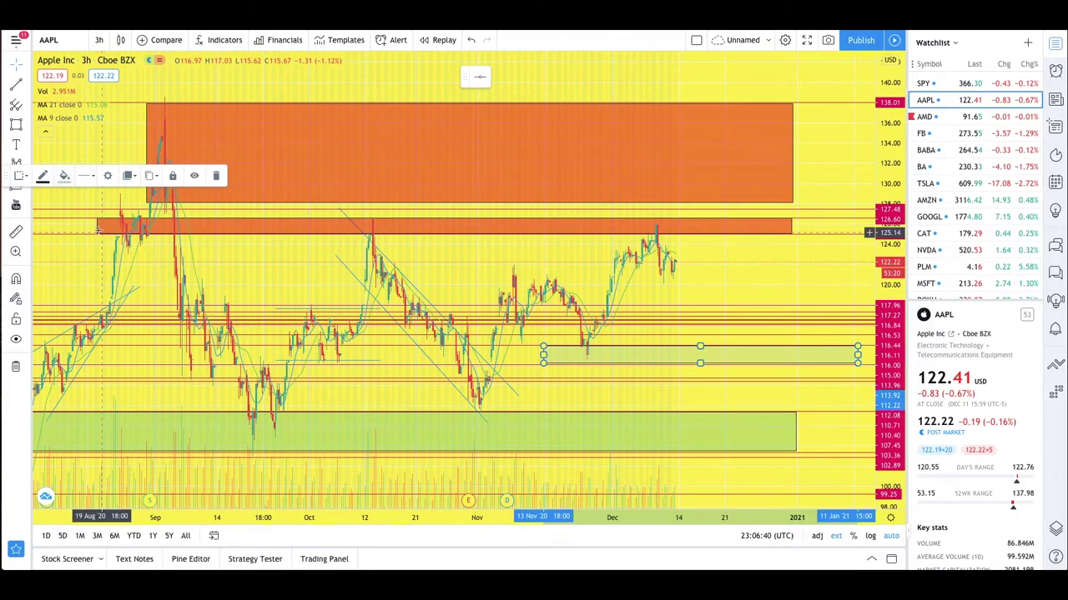
Darken the green fill of the rectangle at the late-November low by one shade and deselect the rectangle
left_click(65, 176)
left_click(101, 251)
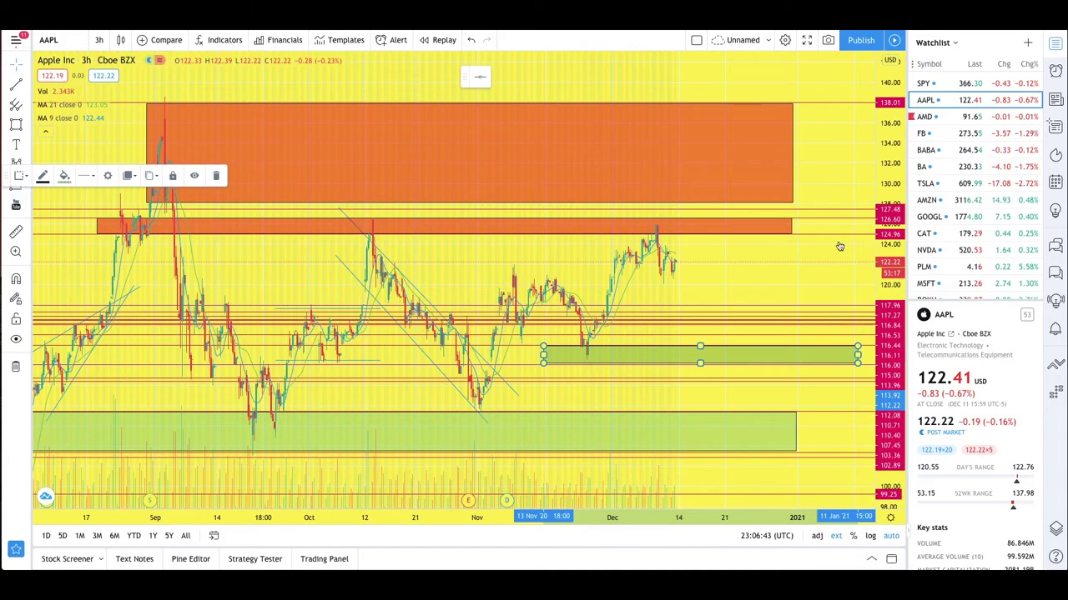
left_click(722, 255)
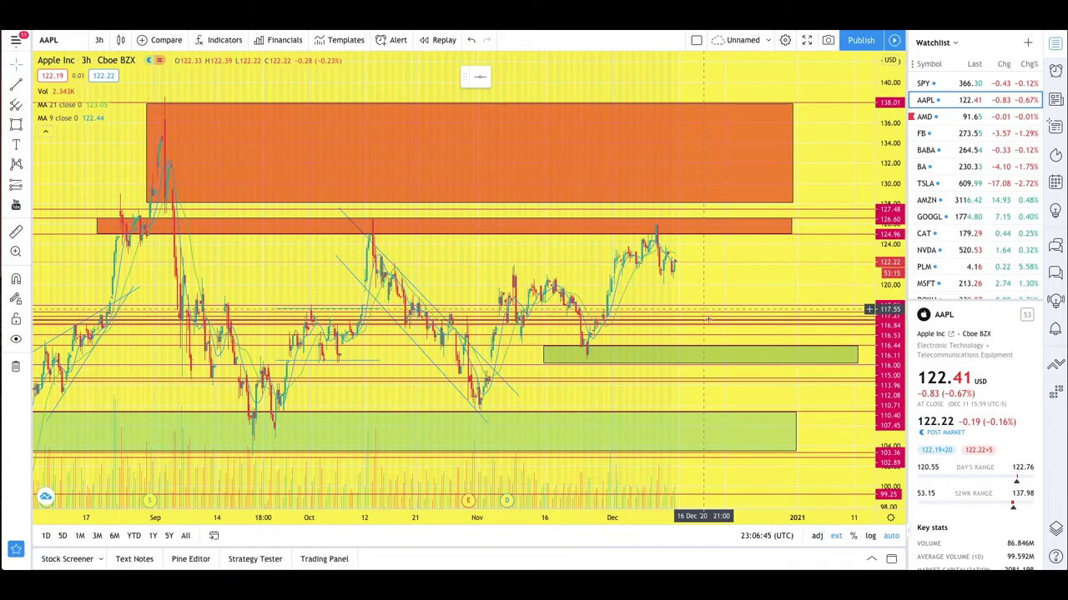
Change the Apple chart's interval from 3 hours to 30 minutes
scroll(705, 323, "up", 3)
scroll(709, 325, "down", 2)
scroll(401, 275, "down", 3)
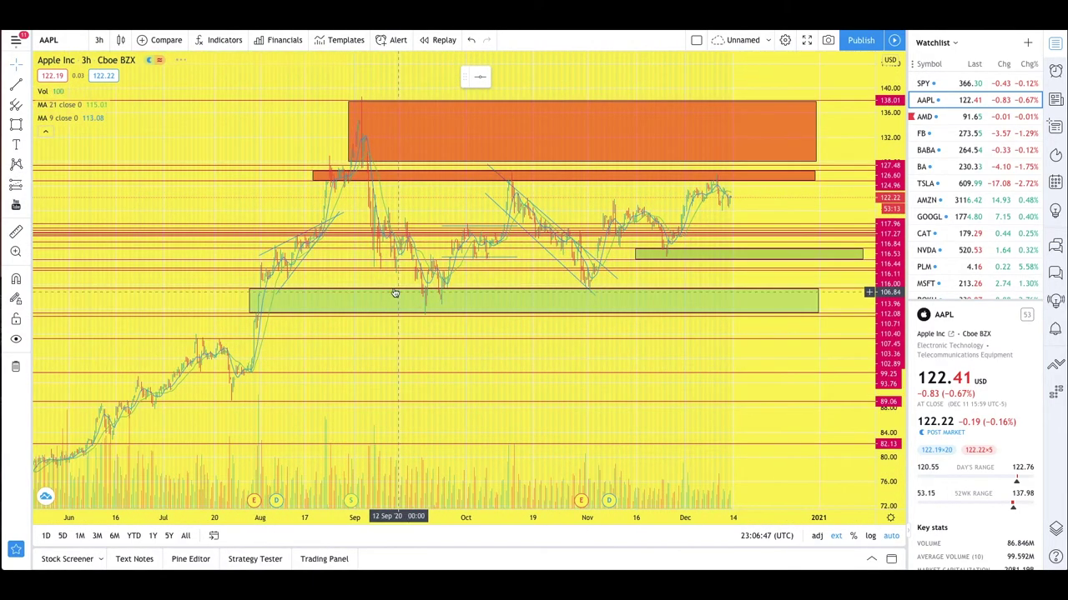
scroll(634, 275, "up", 1)
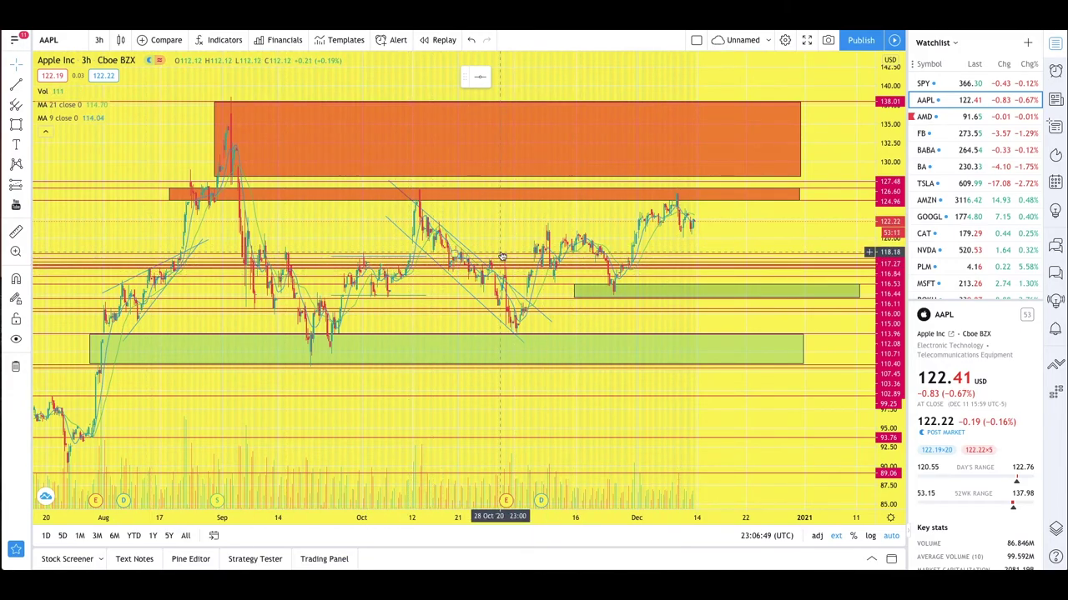
left_click(100, 43)
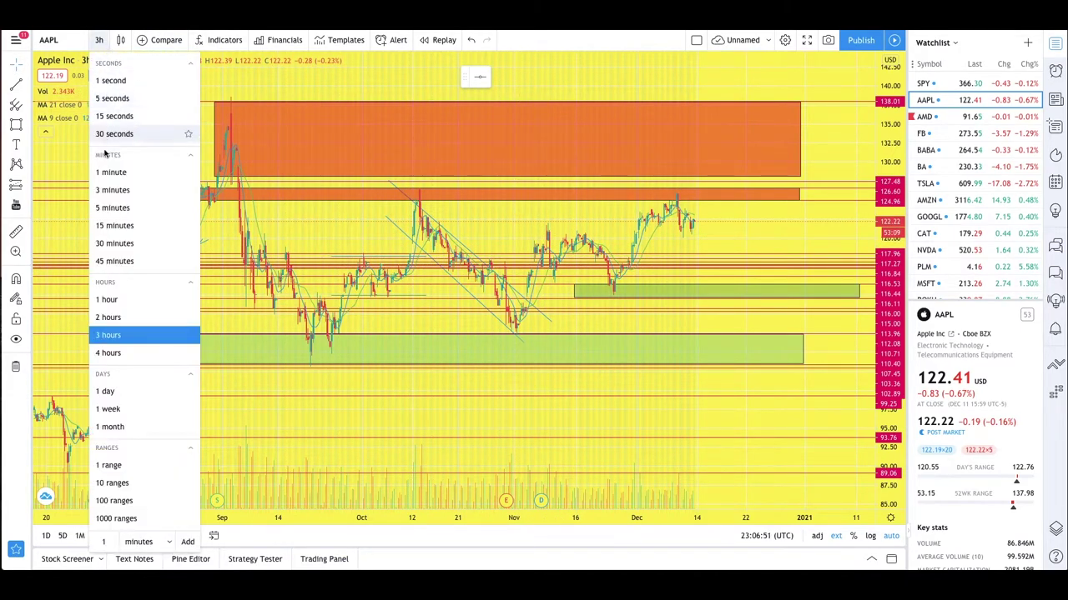
left_click(137, 244)
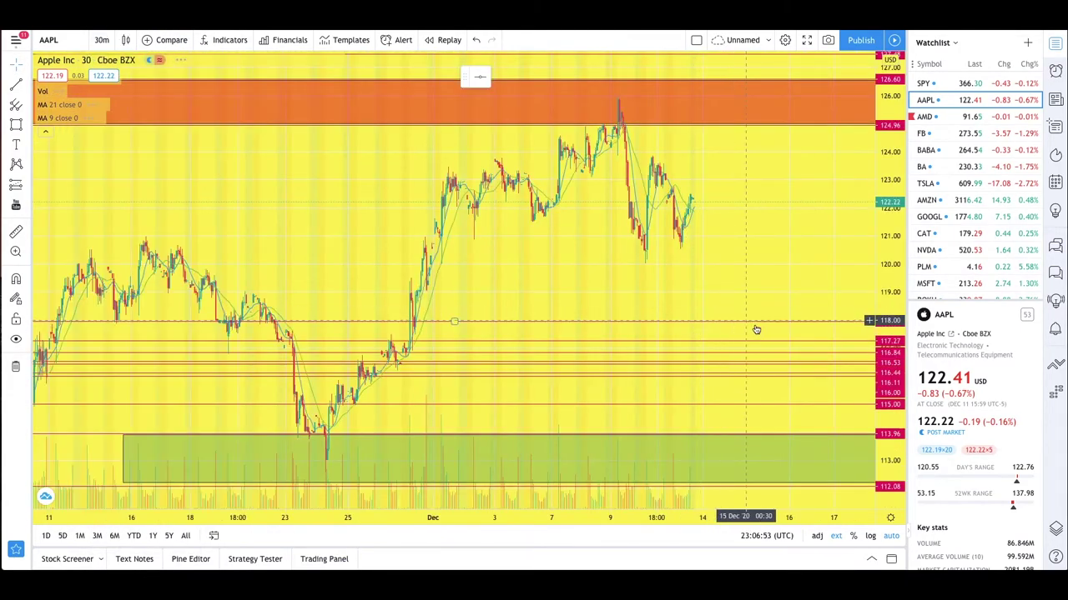
Examine Apple's 30-minute price action from August to December against the red resistance zones and green support zones, close up and as a whole
scroll(796, 343, "down", 2)
scroll(801, 347, "up", 3)
left_click_drag(802, 393, 536, 413)
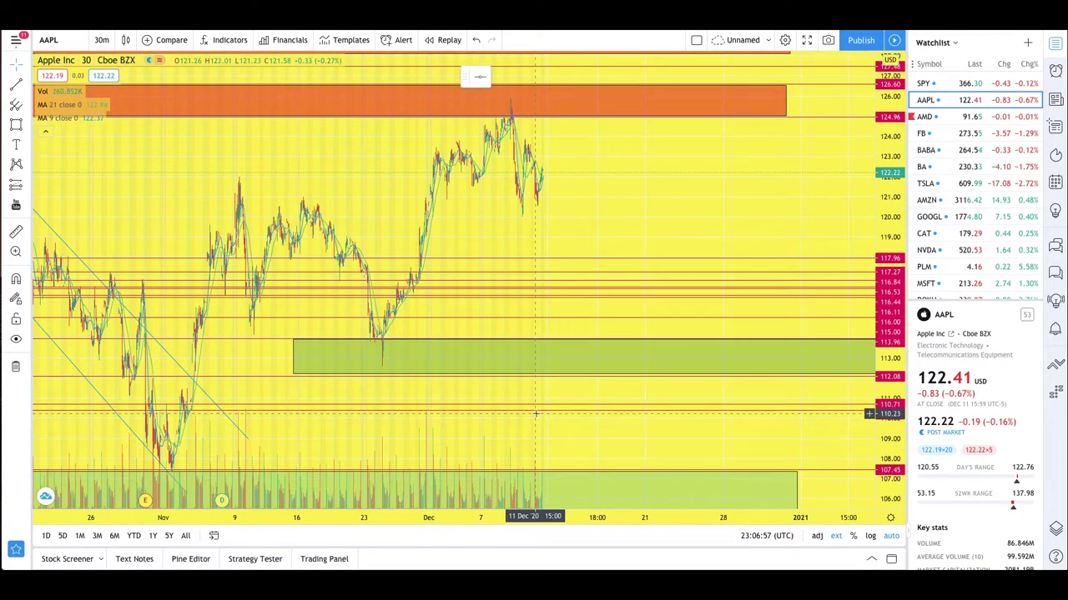
scroll(536, 413, "down", 4)
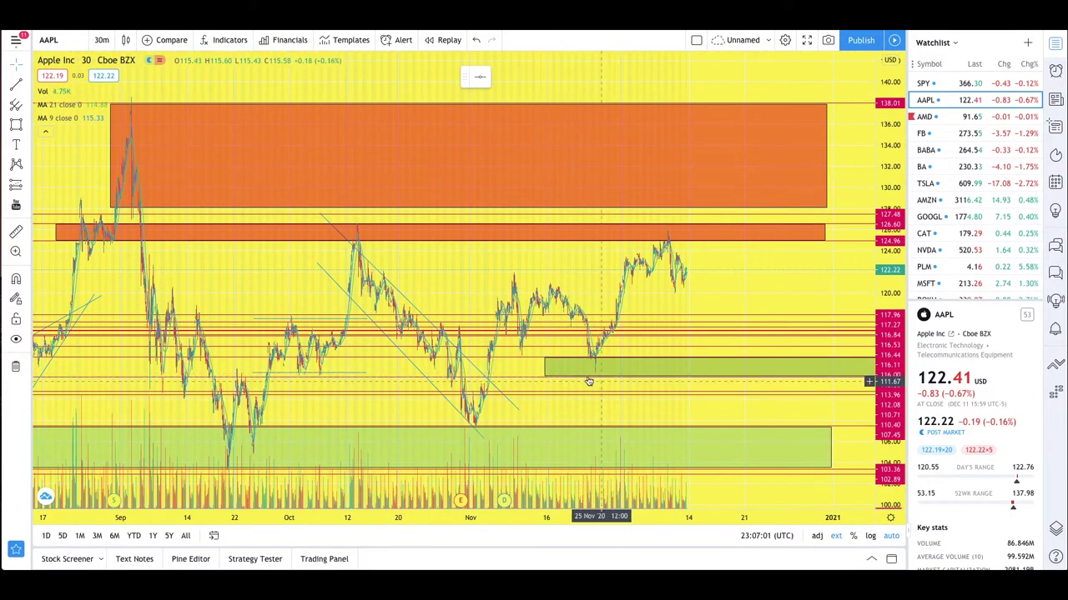
left_click(105, 40)
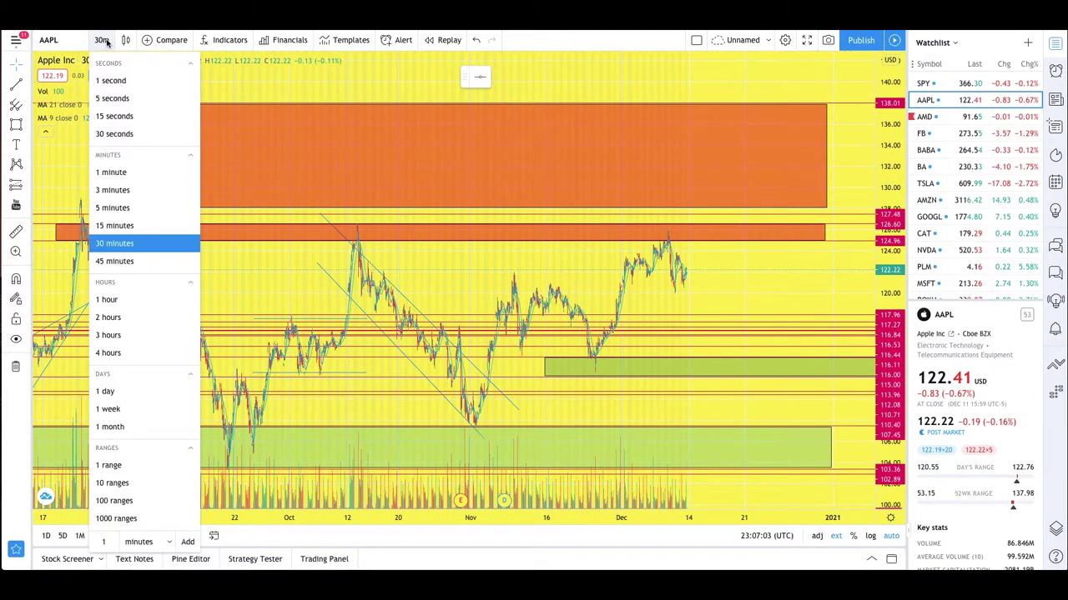
left_click(753, 305)
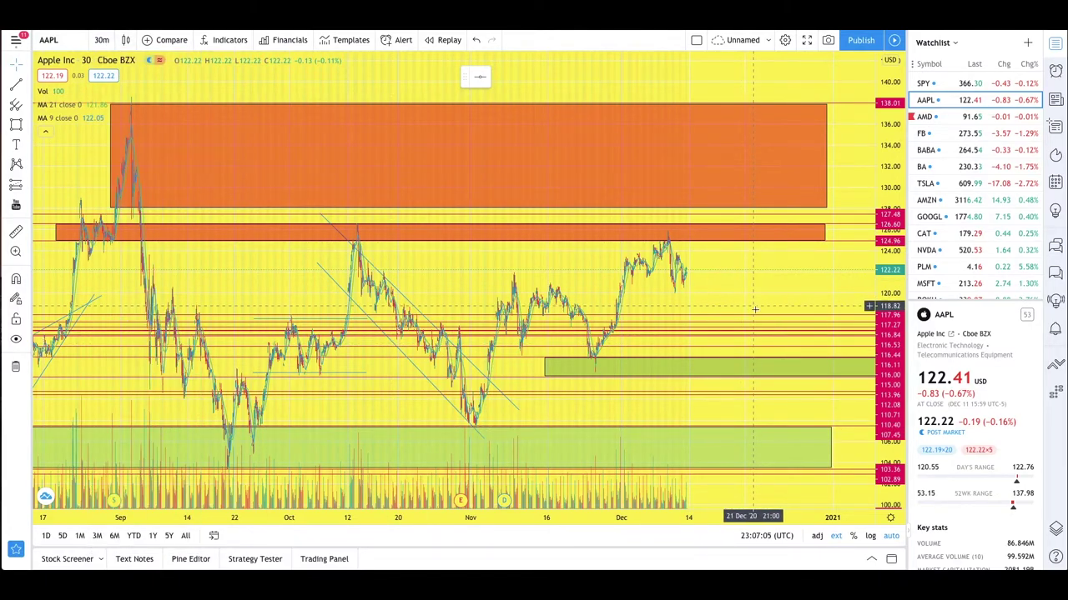
scroll(755, 344, "up", 2)
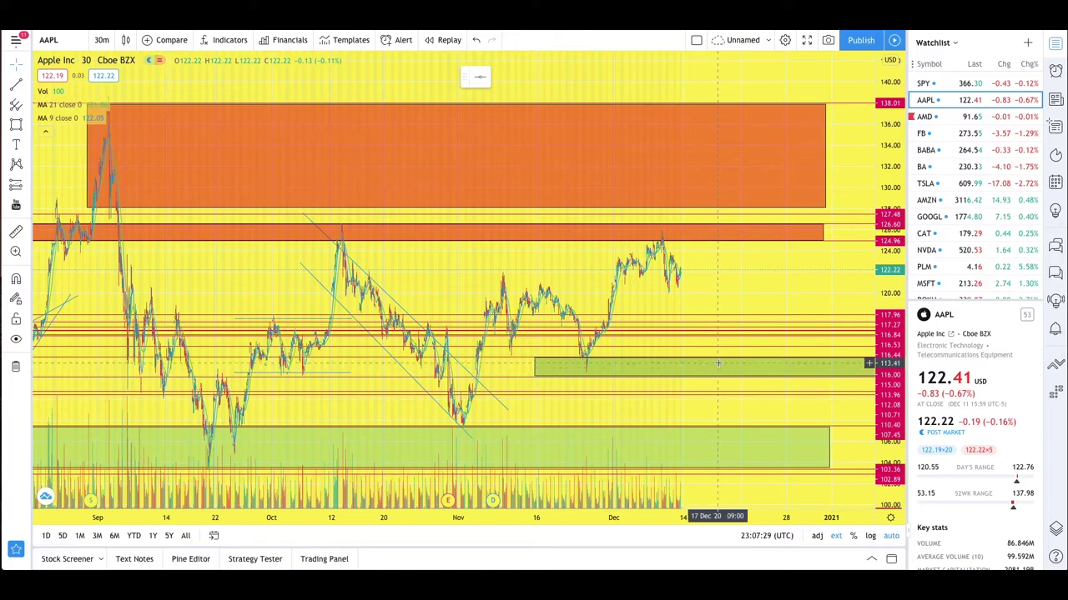
scroll(776, 382, "up", 1)
scroll(775, 382, "up", 3)
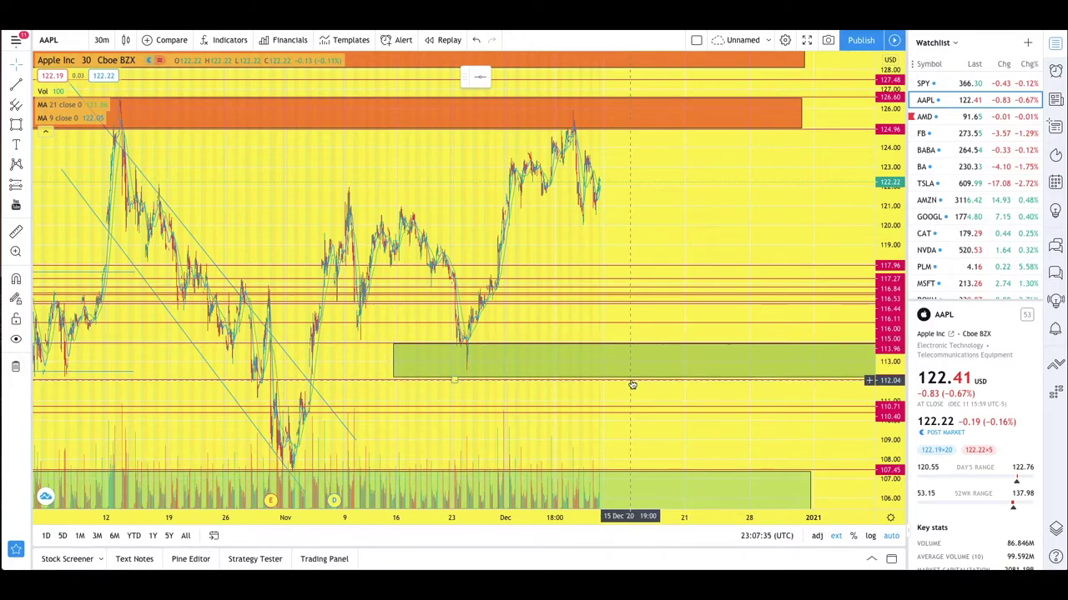
scroll(632, 382, "down", 1)
scroll(632, 382, "down", 2)
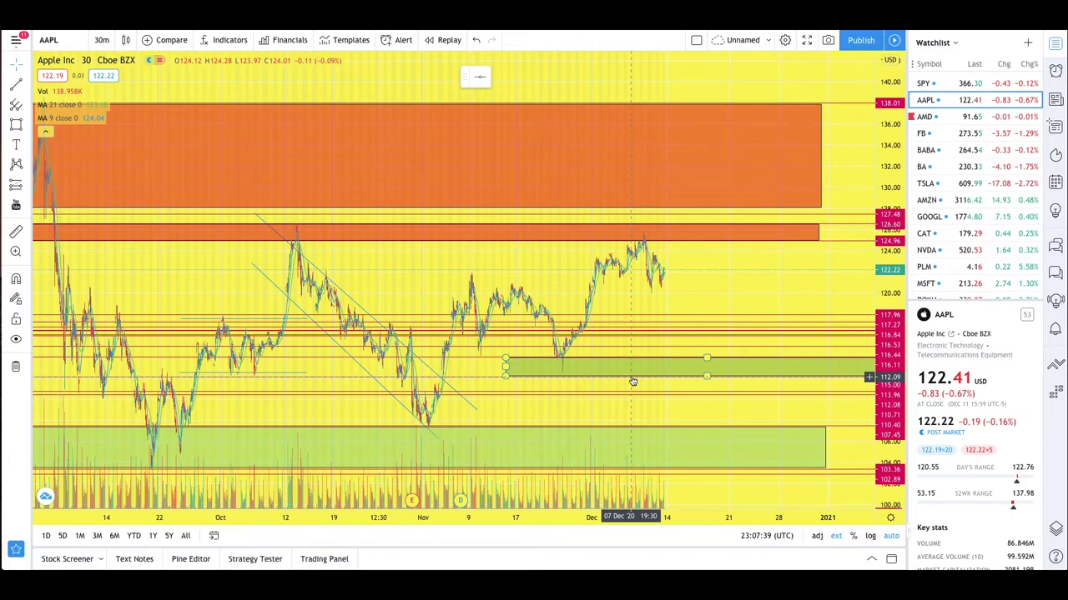
scroll(632, 382, "down", 3)
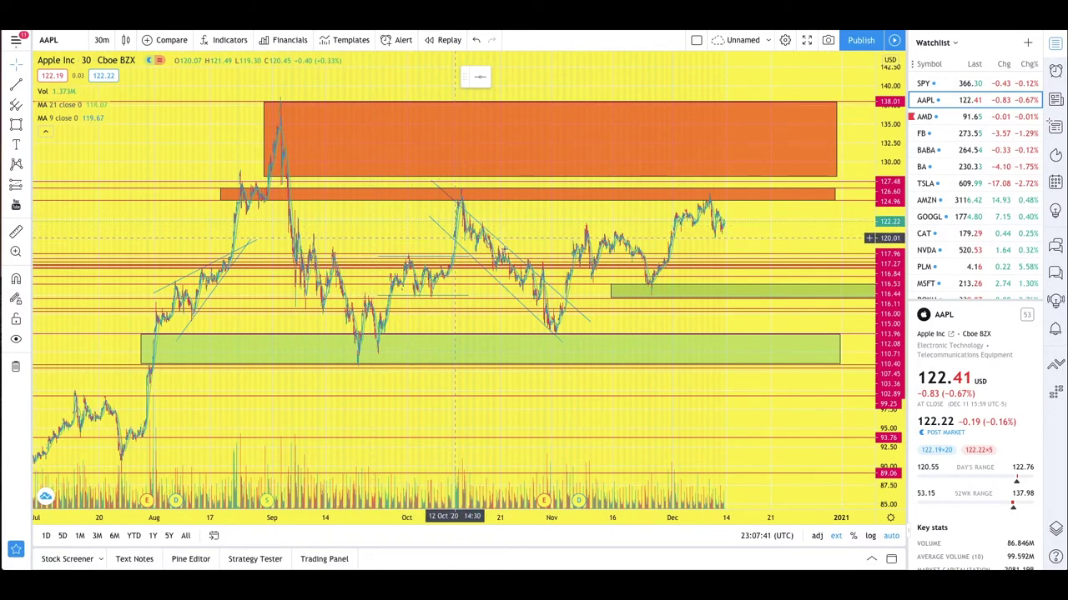
scroll(691, 290, "up", 2)
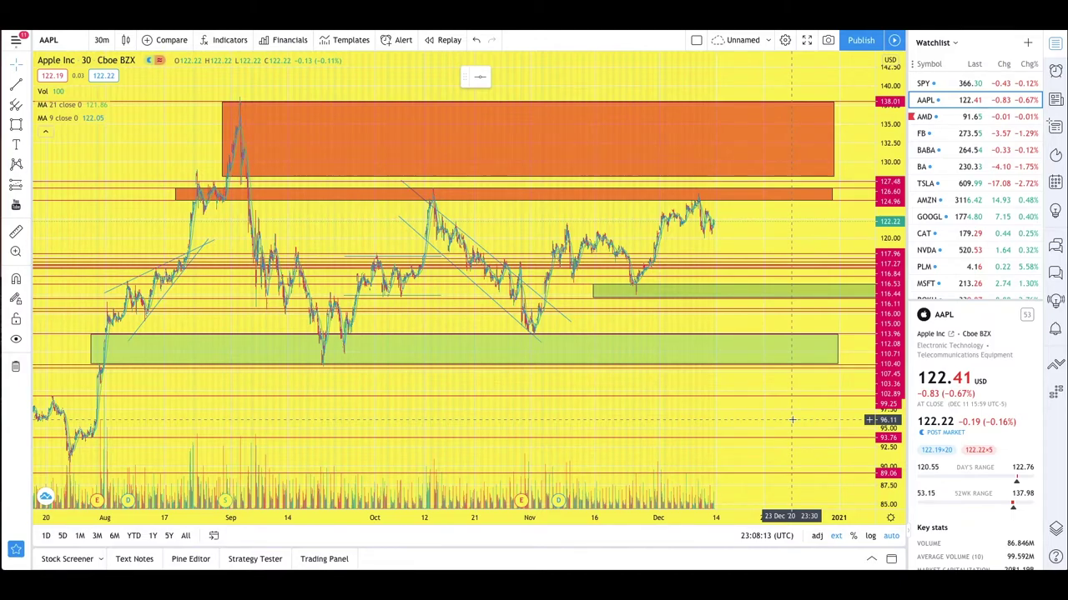
scroll(727, 386, "up", 4)
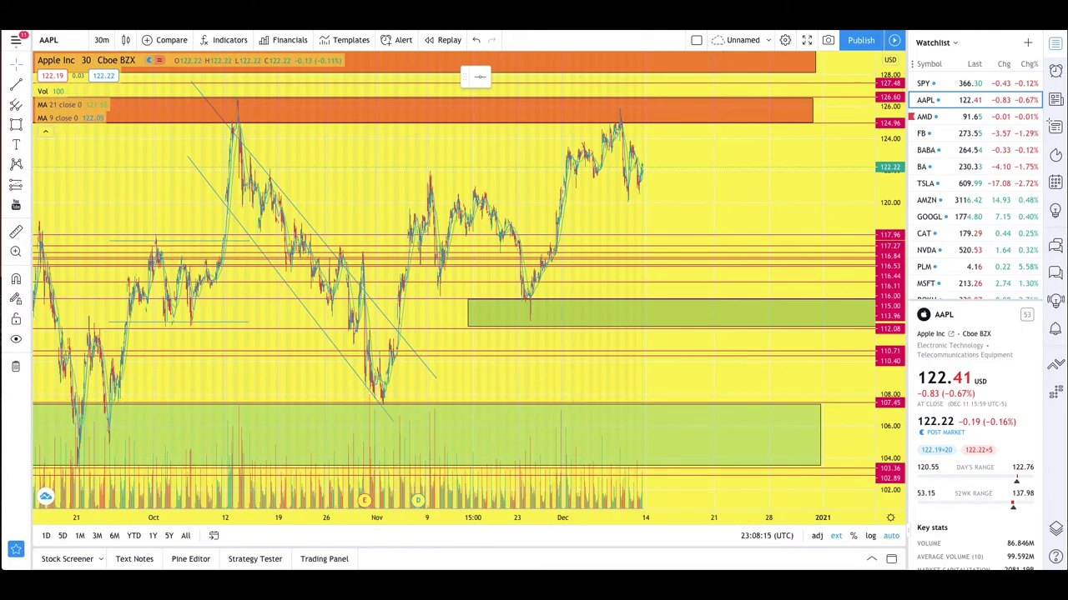
Check Apple's price action against the zones on the 15-minute interval and return the chart to 30 minutes
left_click(103, 41)
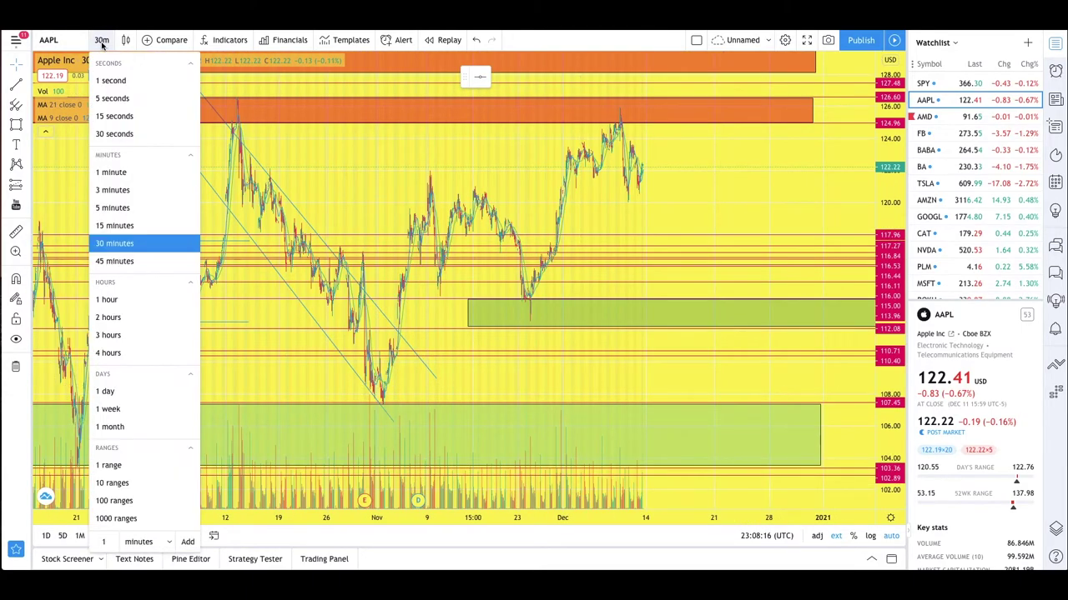
left_click(130, 225)
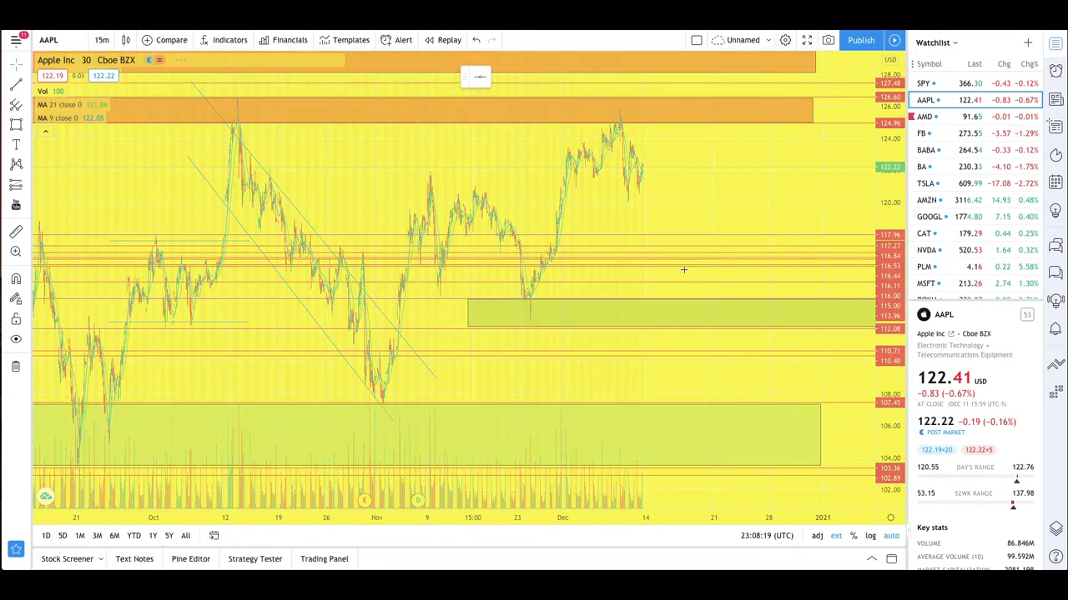
scroll(725, 305, "down", 3)
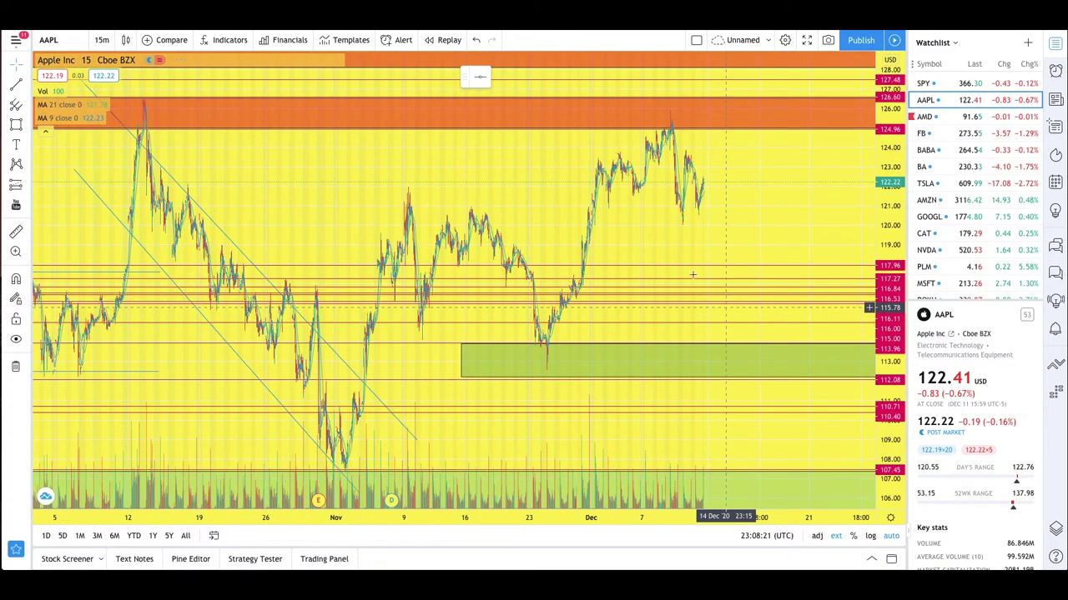
scroll(472, 263, "down", 3)
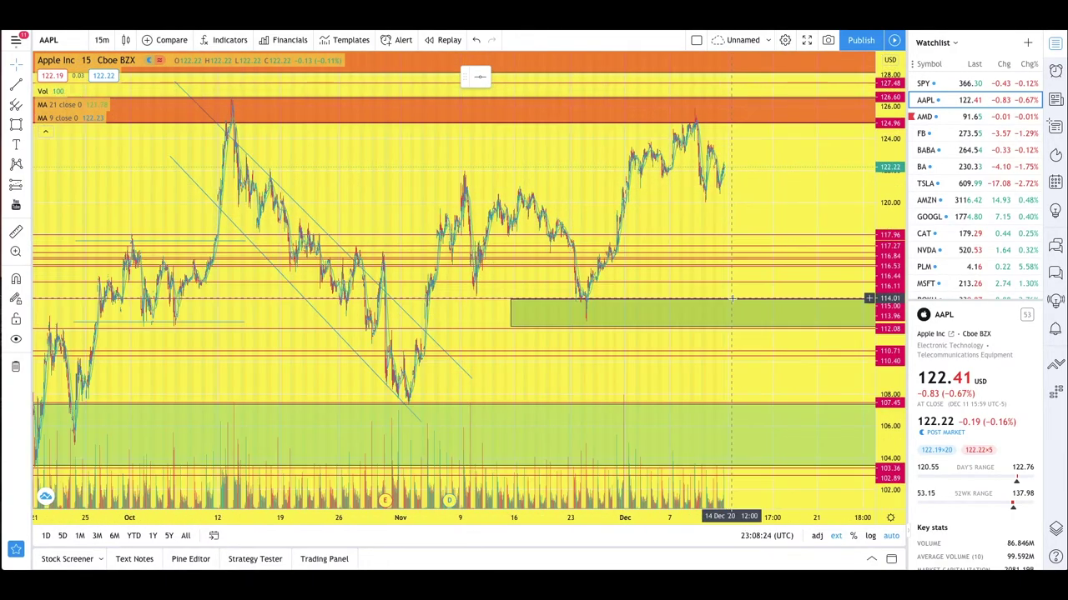
left_click(101, 40)
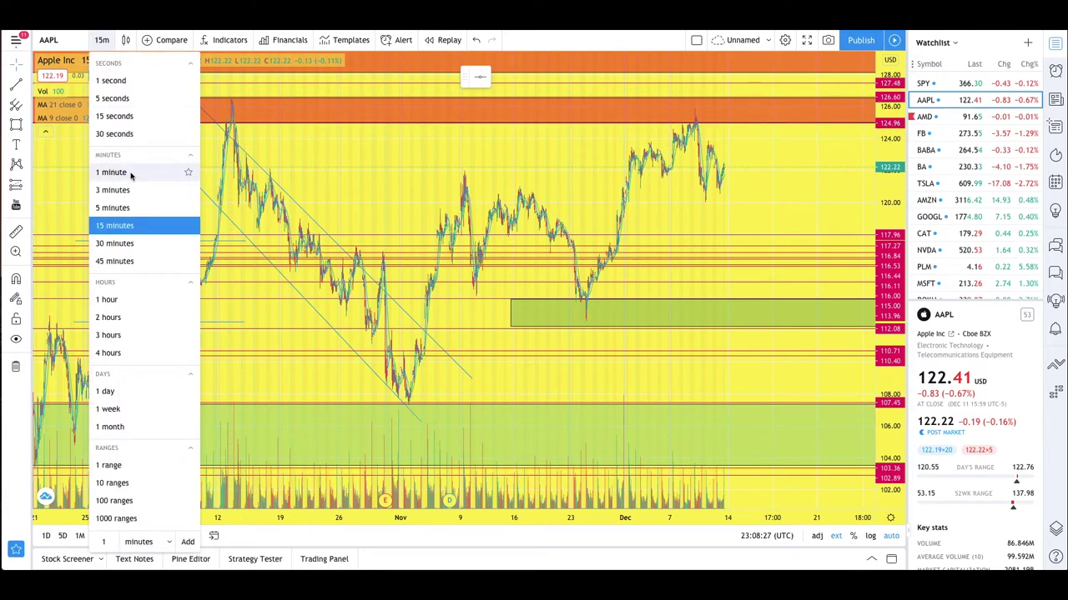
left_click(117, 243)
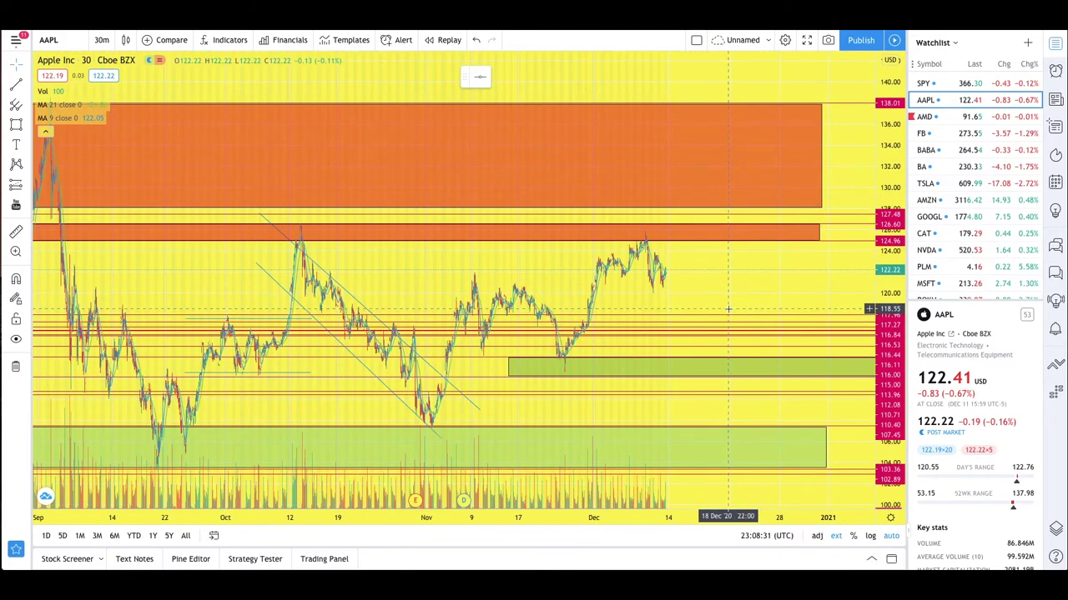
Review the 30-minute price action since August between the narrow red resistance zone and the two green support zones
scroll(728, 309, "down", 3)
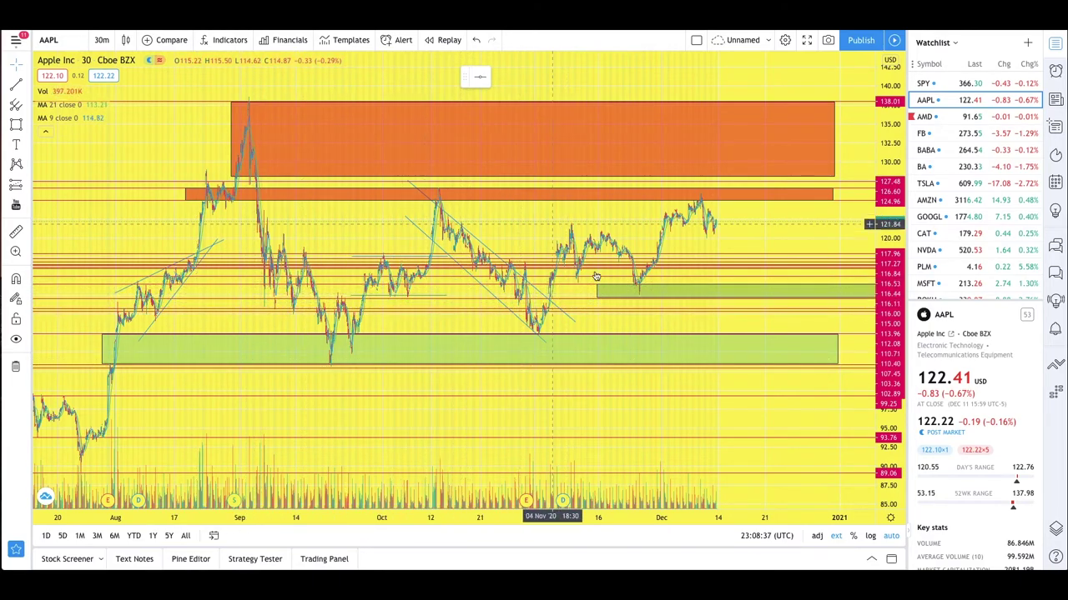
scroll(823, 317, "up", 1)
scroll(823, 317, "up", 3)
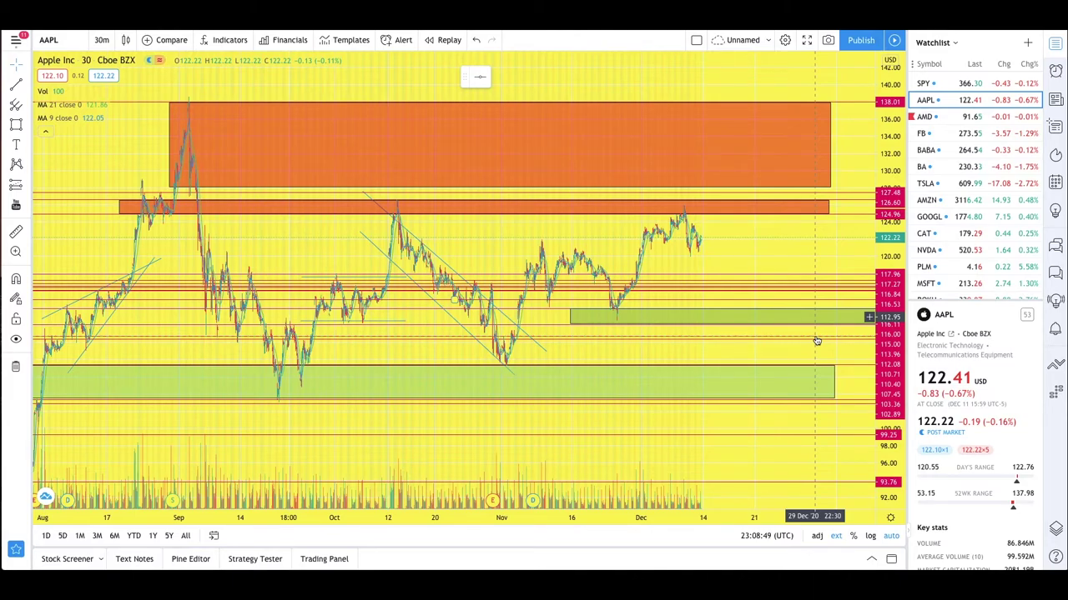
scroll(817, 341, "down", 2)
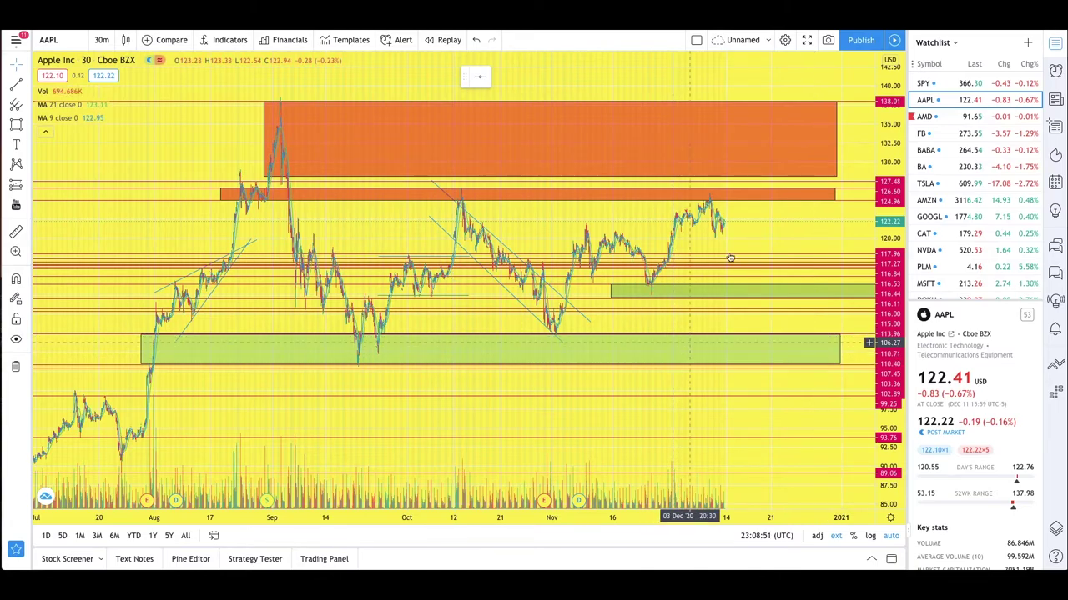
left_click(686, 201)
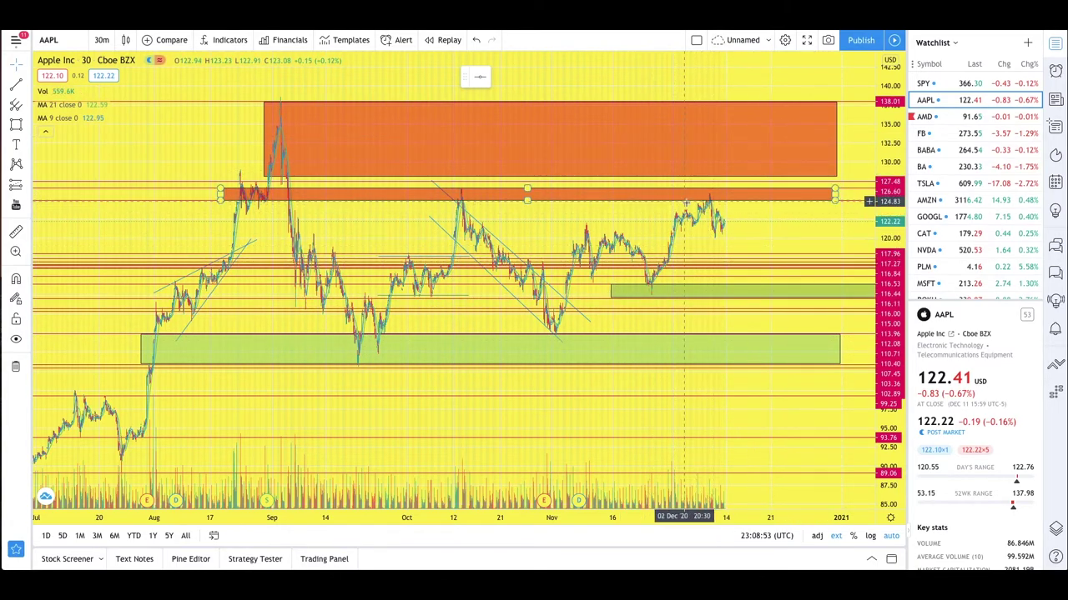